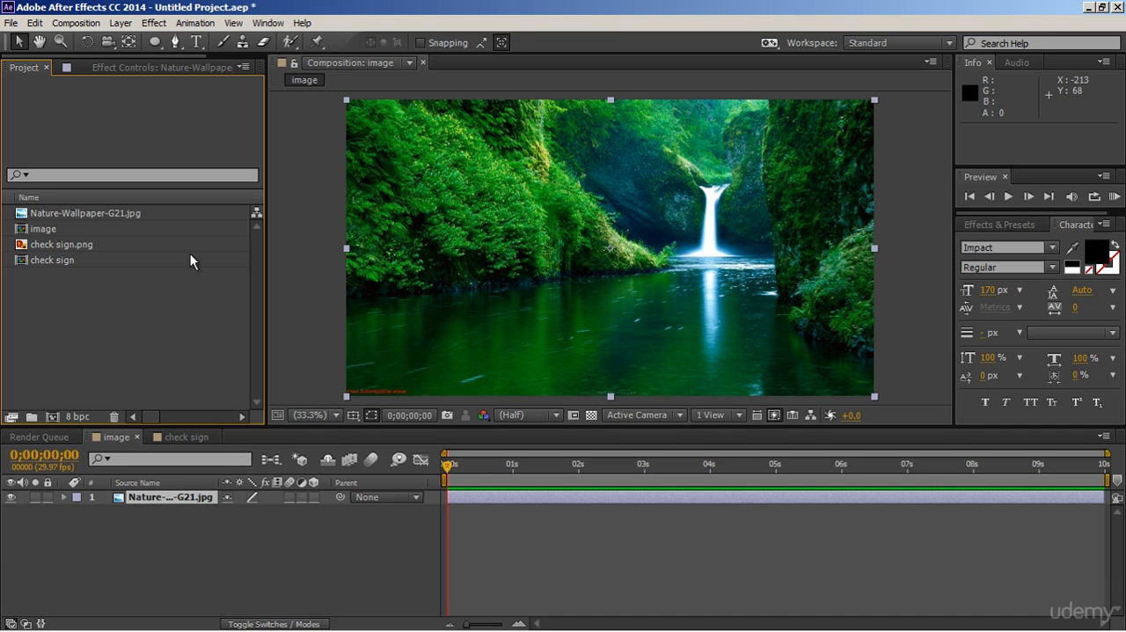
Mask the Nature-Wallpaper-G21.jpg layer with a circle using the Ellipse tool and move the mask to the image's left side
{"action": "left_click", "coordinate": [162, 43]}
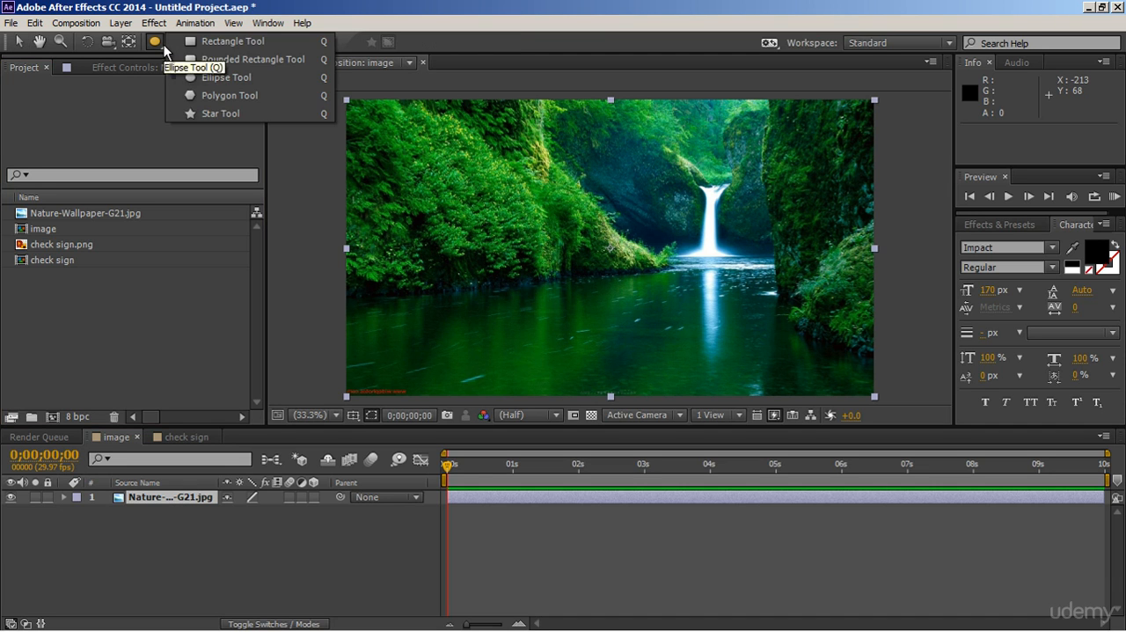
{"action": "left_click", "coordinate": [216, 77]}
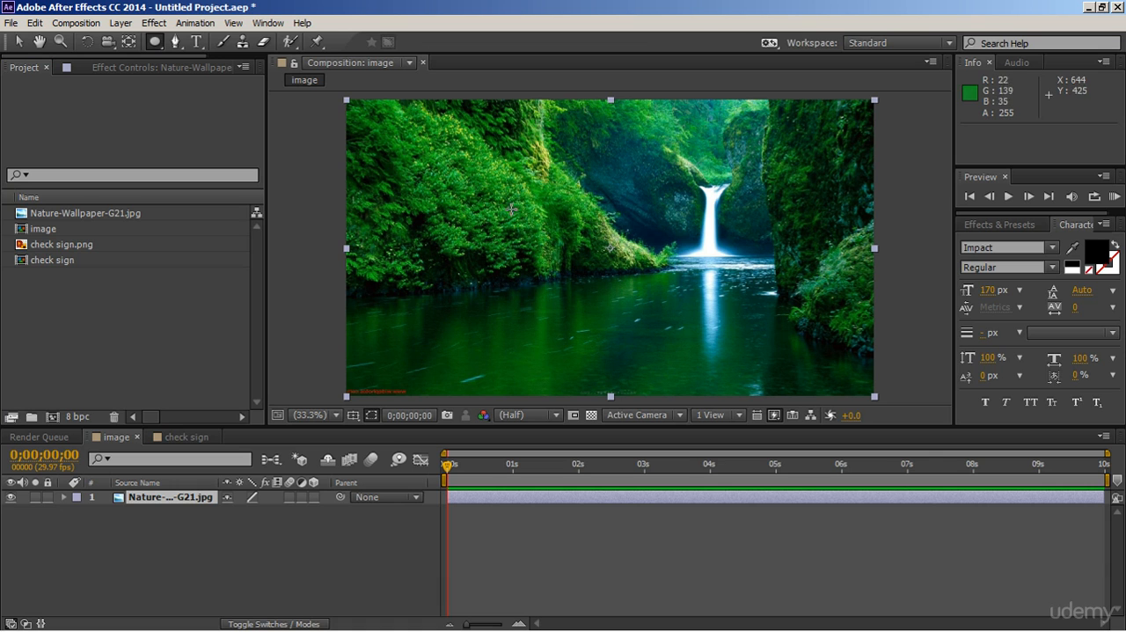
{"action": "left_click_drag", "start_coordinate": [485, 192], "coordinate": [594, 287]}
{"action": "left_click", "coordinate": [18, 42]}
{"action": "left_click_drag", "start_coordinate": [558, 302], "coordinate": [447, 302]}
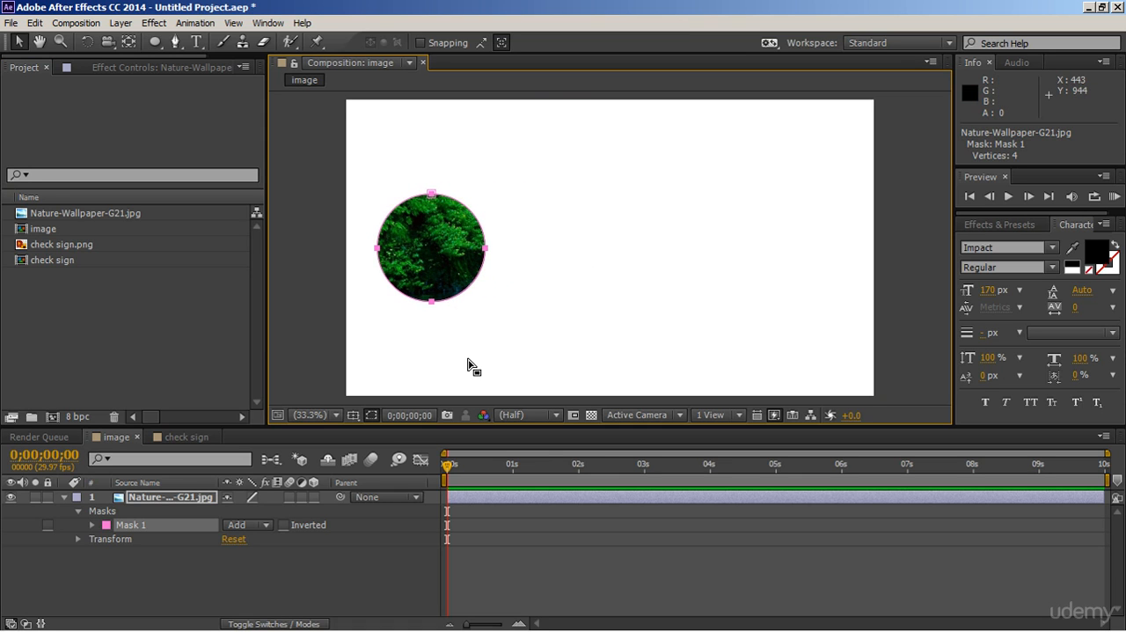
Keyframe the circular mask's Mask Path at 0 seconds, and at 2 seconds move the mask to the image's right side
{"action": "left_click", "coordinate": [91, 526]}
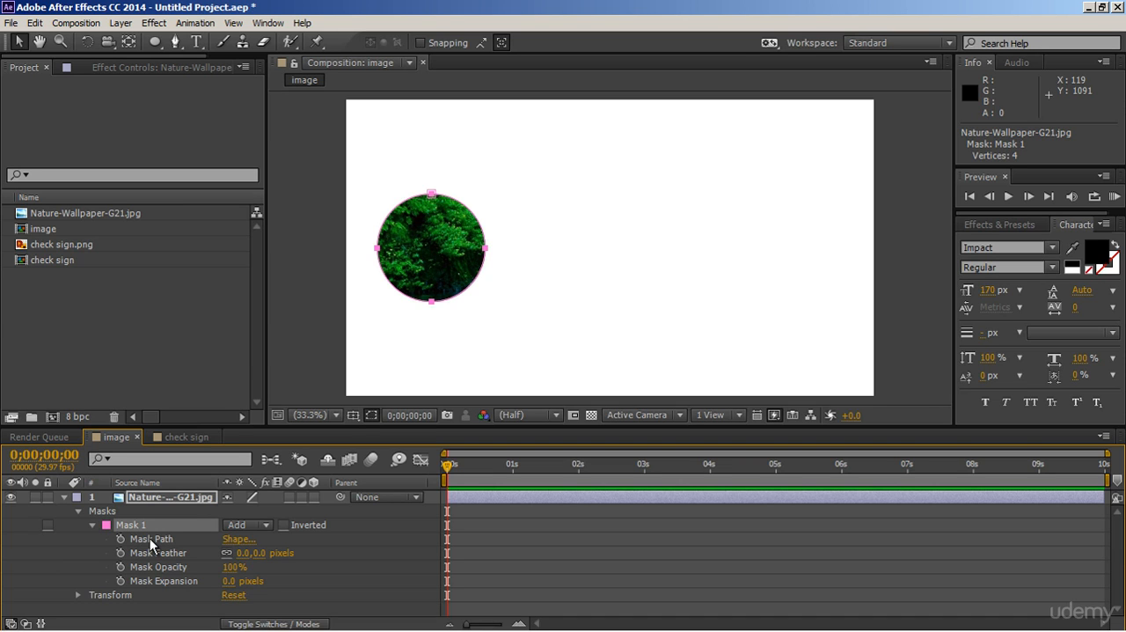
{"action": "left_click", "coordinate": [121, 539]}
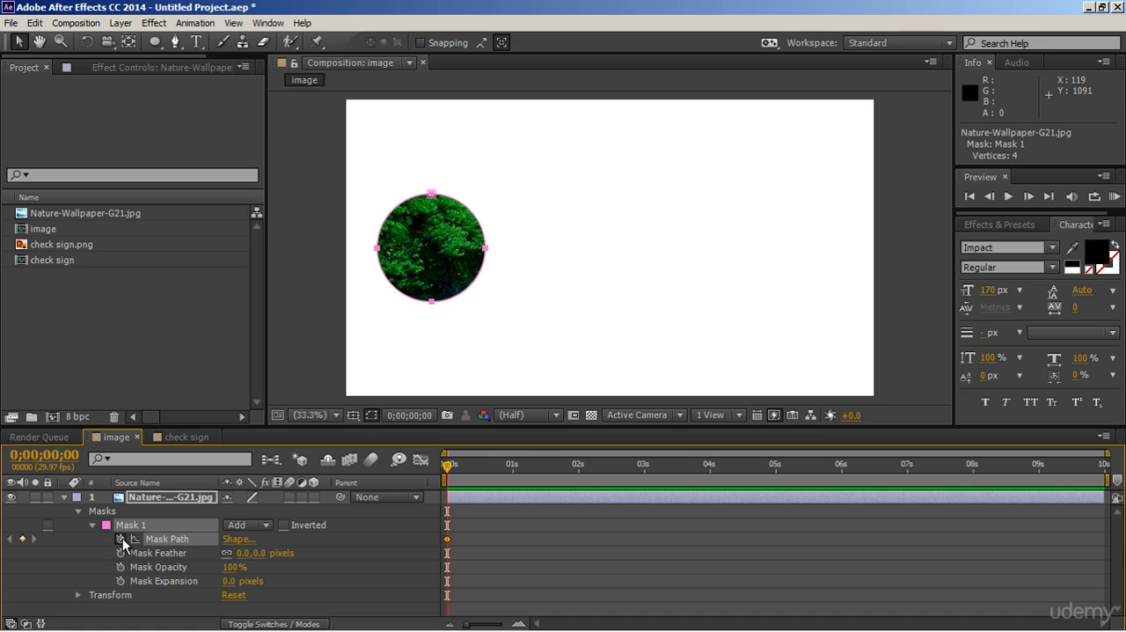
{"action": "left_click", "coordinate": [579, 475]}
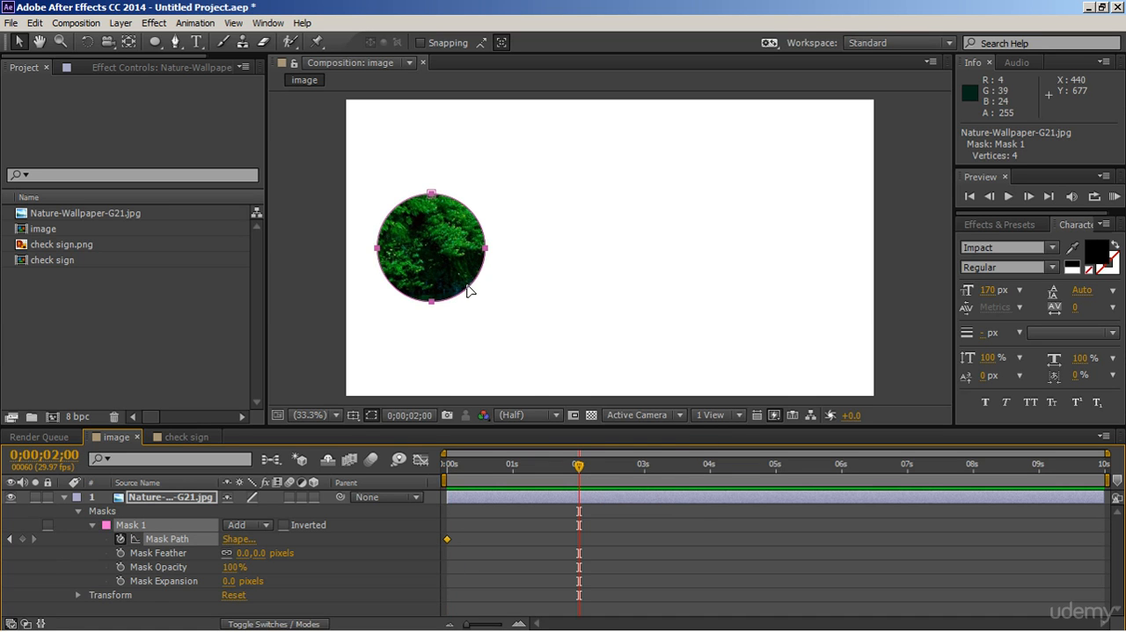
{"action": "left_click_drag", "start_coordinate": [469, 291], "coordinate": [838, 297]}
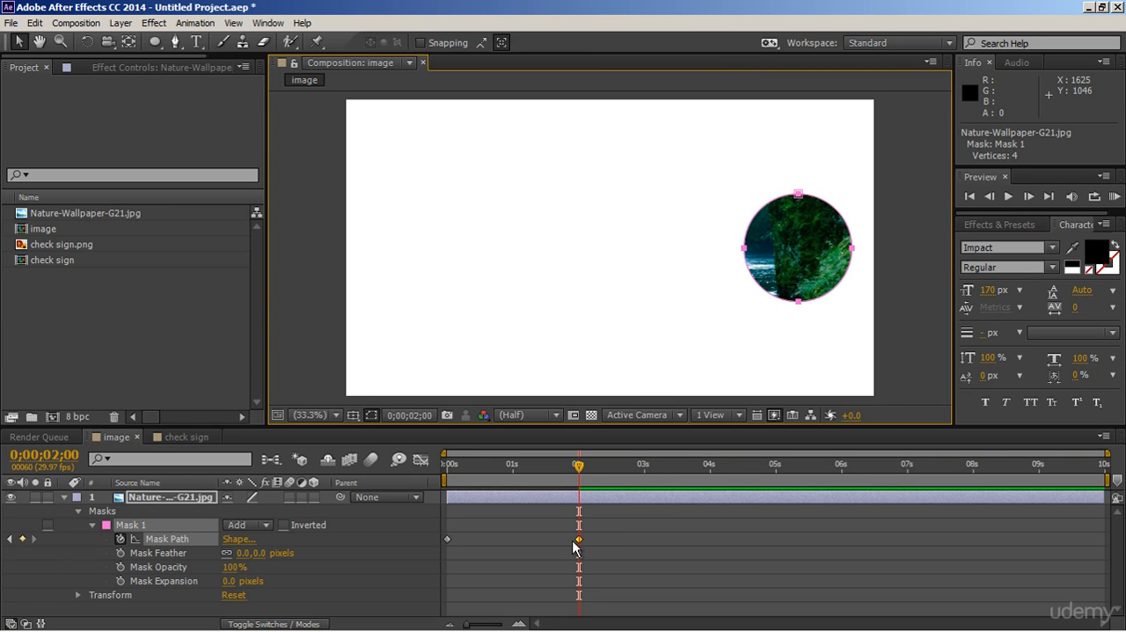
Play the composition from the start to check the circular mask's movement across the image
{"action": "key", "text": "Home"}
{"action": "key", "text": "space"}
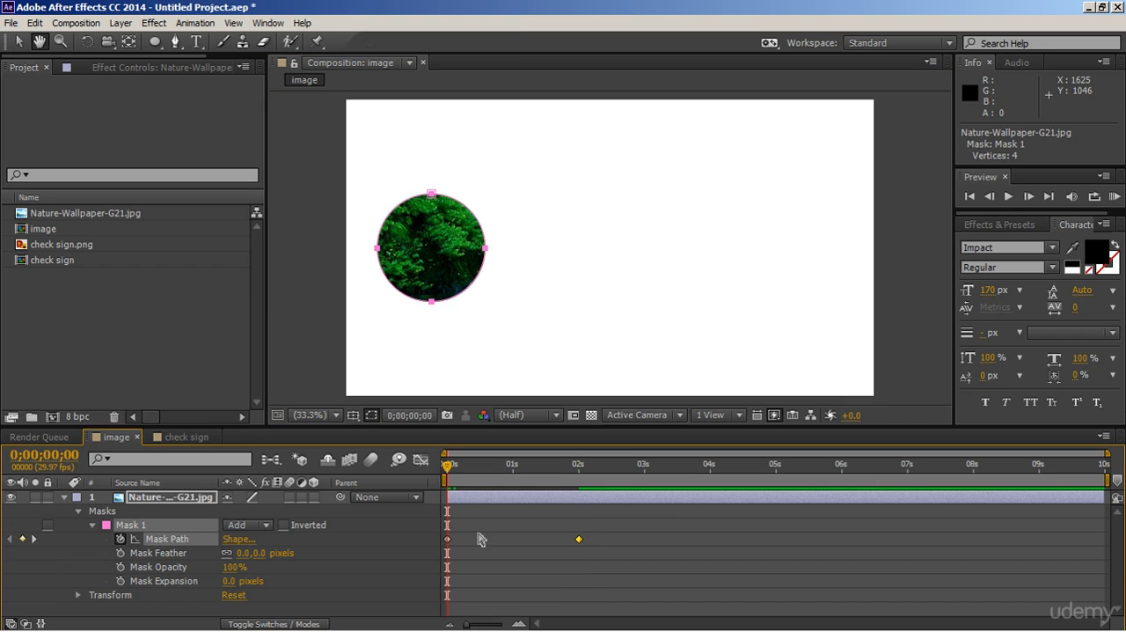
{"action": "key", "text": "space"}
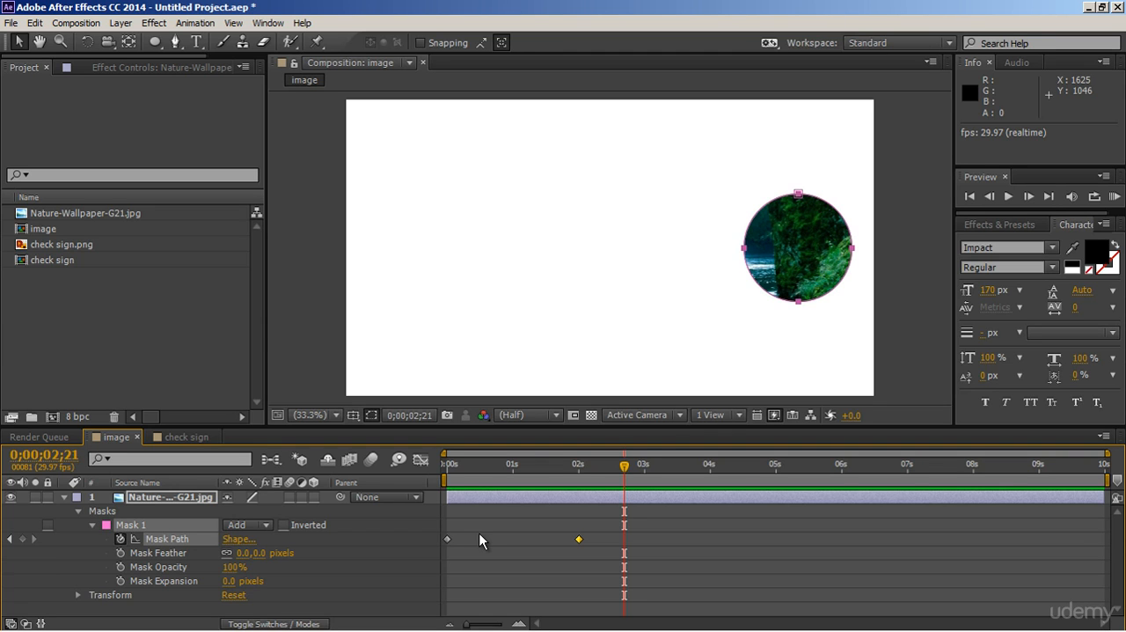
Scale the circular mask down to about 37% at the first frame and preview the animation
{"action": "key", "text": "Home"}
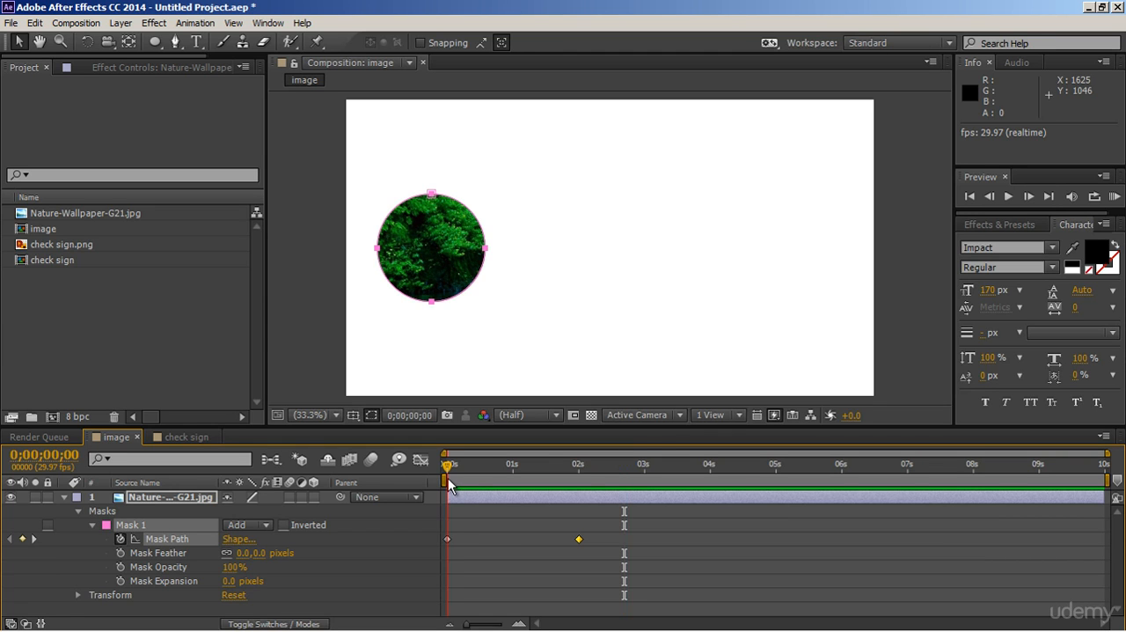
{"action": "key", "text": "ctrl+t"}
{"action": "left_click_drag", "start_coordinate": [487, 195], "coordinate": [454, 227]}
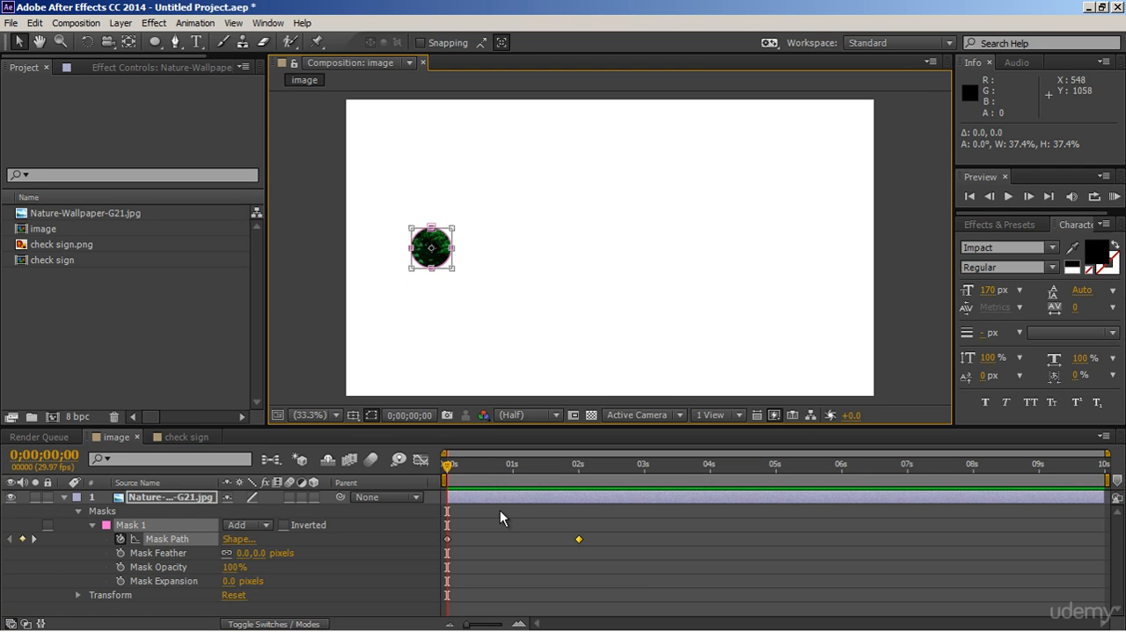
{"action": "left_click", "coordinate": [500, 511]}
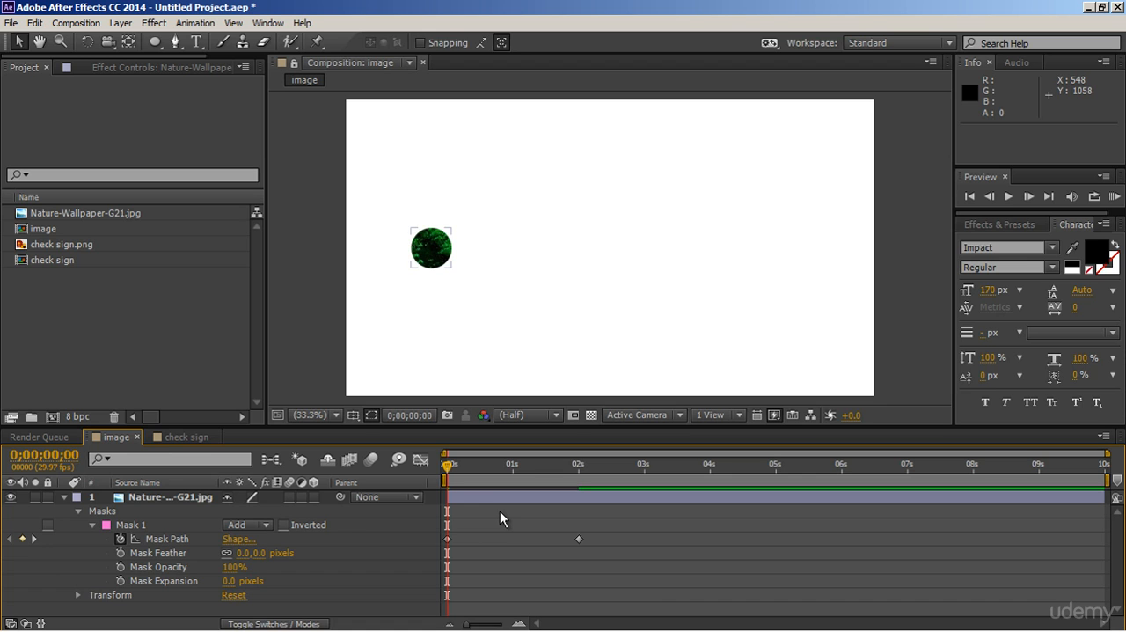
{"action": "key", "text": "space"}
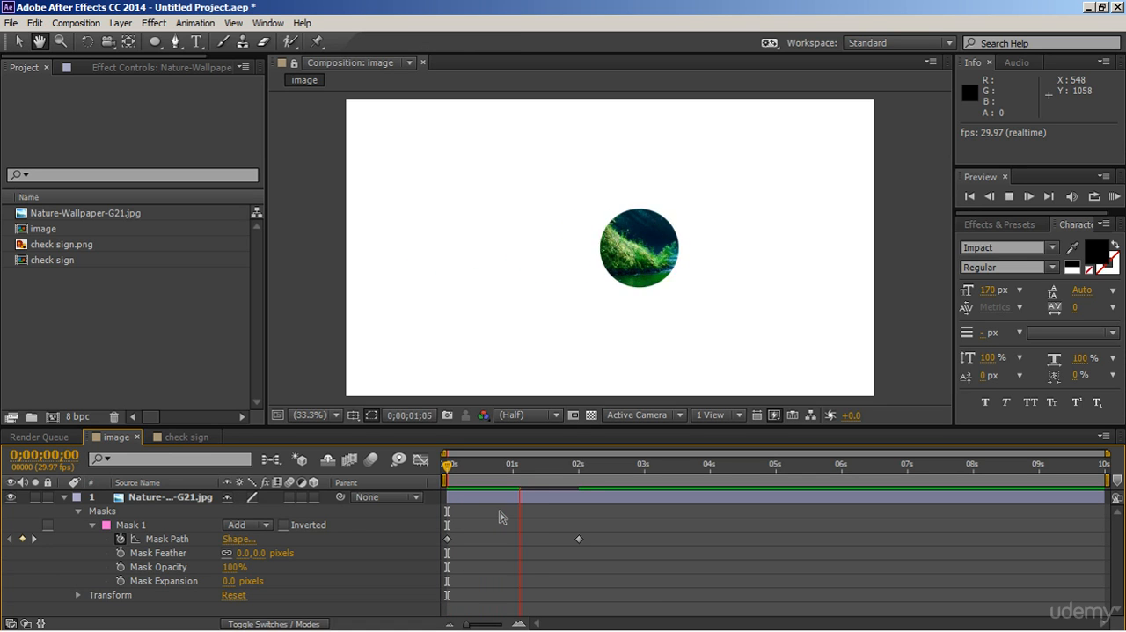
{"action": "key", "text": "space"}
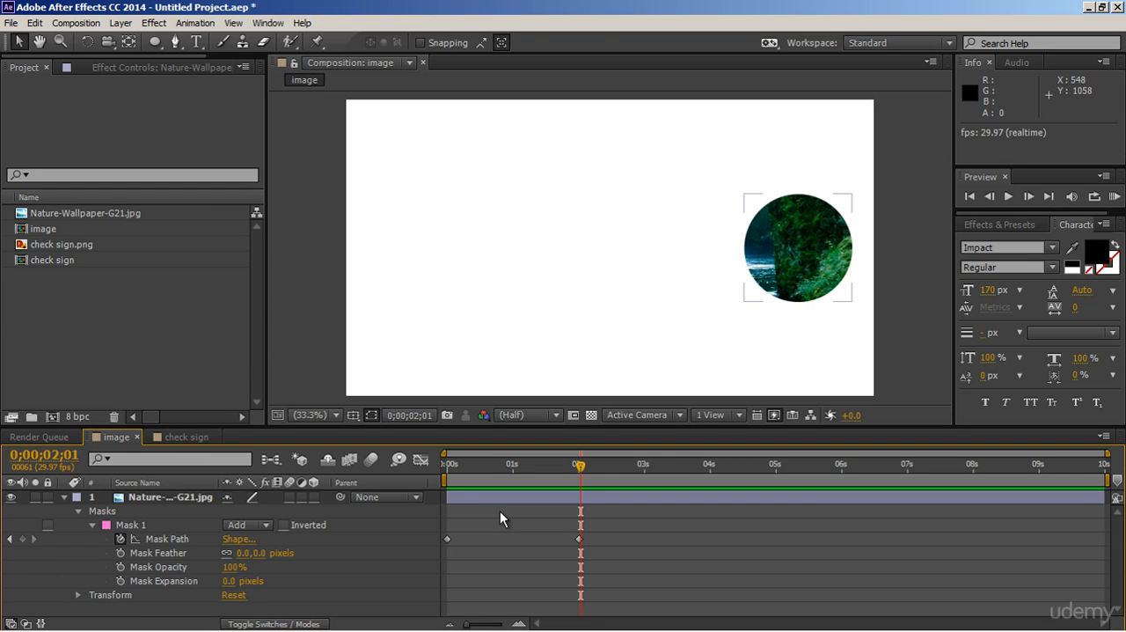
In the check sign composition, start a Pen mask on check sign.png with points outside the left tip, below the base and beyond the upper-right tip
{"action": "left_click", "coordinate": [208, 437]}
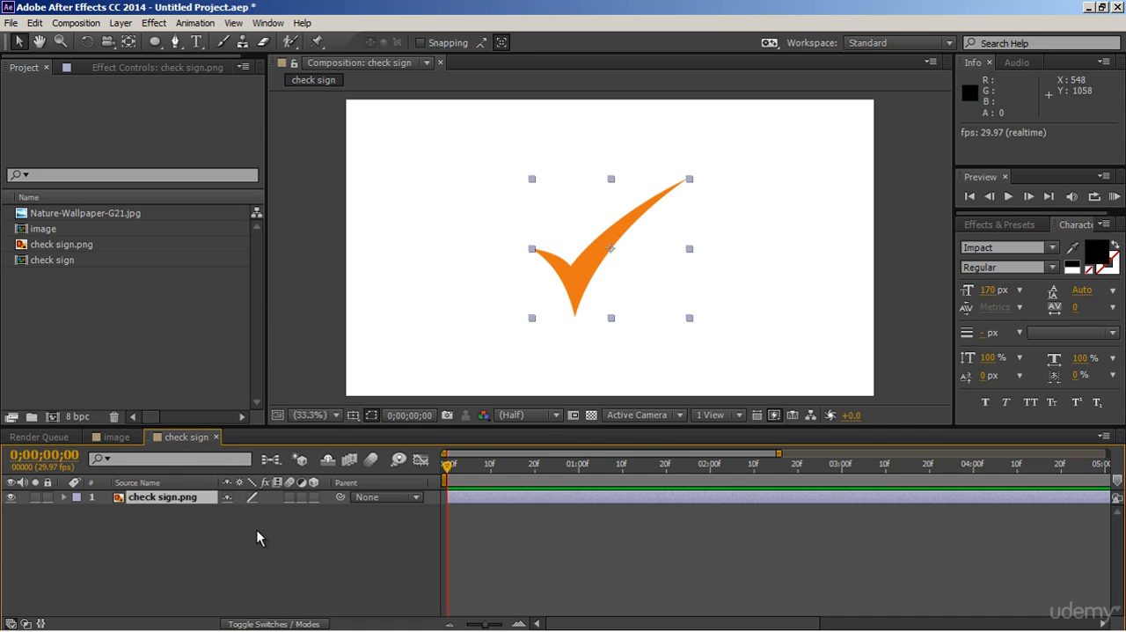
{"action": "left_click", "coordinate": [198, 508]}
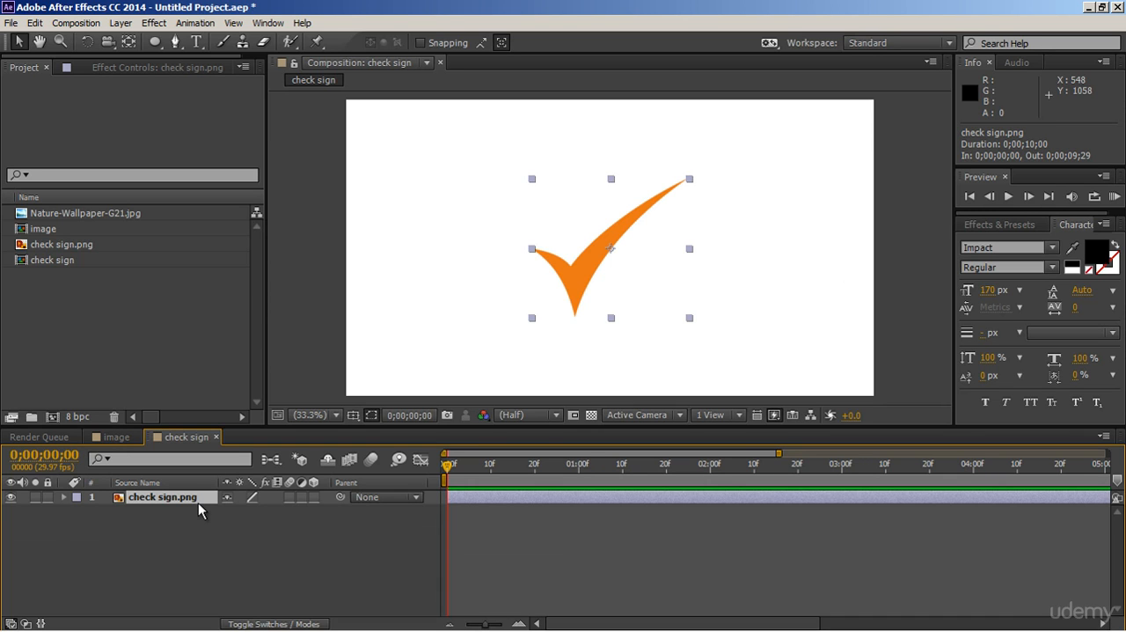
{"action": "left_click", "coordinate": [175, 42]}
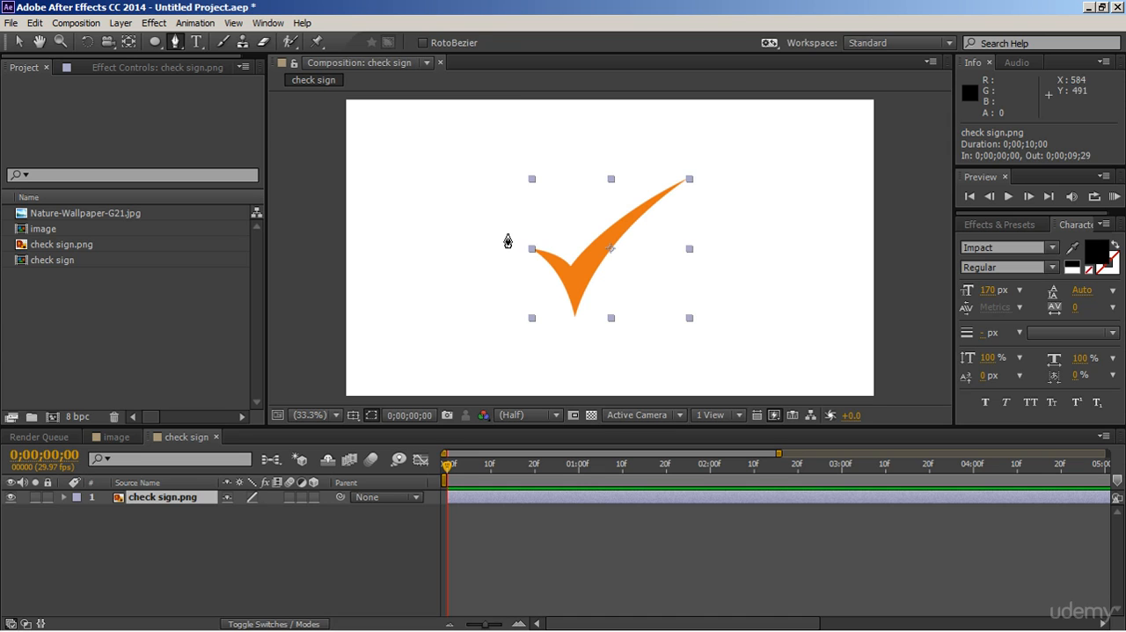
{"action": "left_click", "coordinate": [510, 234]}
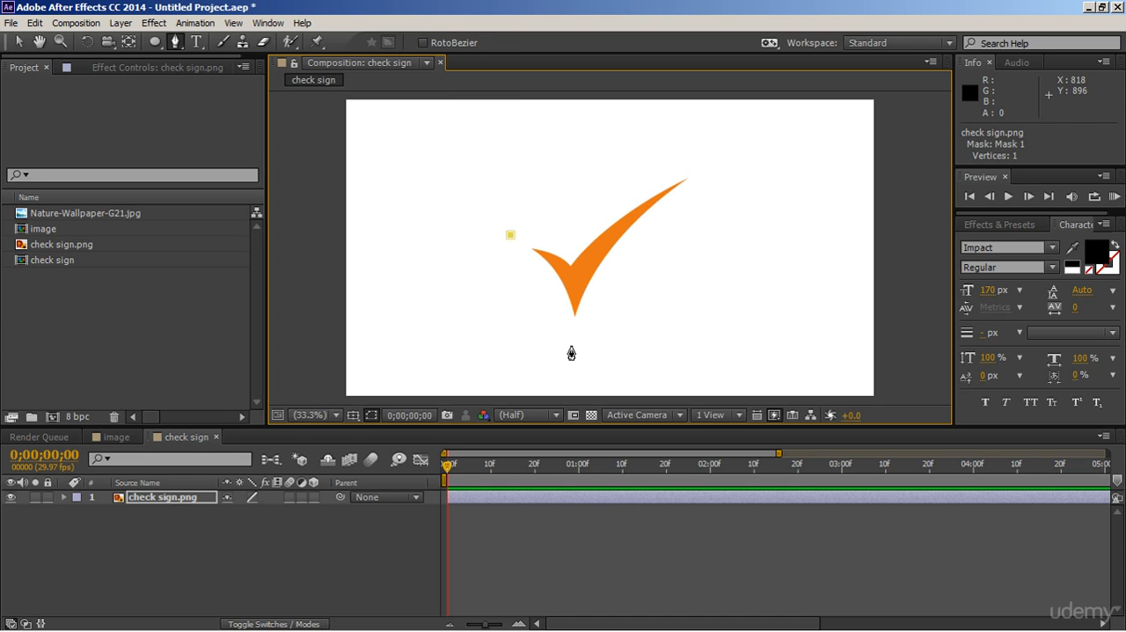
{"action": "left_click_drag", "start_coordinate": [571, 347], "coordinate": [573, 423]}
{"action": "left_click", "coordinate": [727, 156]}
Redirect the bottom mask point's outgoing handle so the mask curve follows the check sign's lower right edge
{"action": "key", "text": "h"}
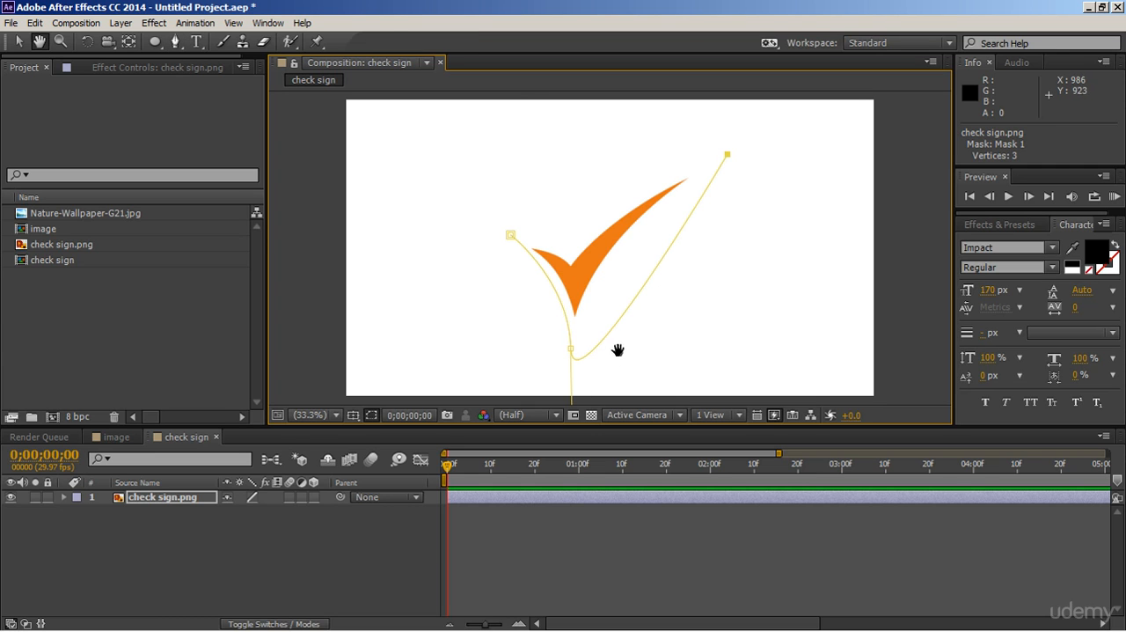
{"action": "left_click_drag", "start_coordinate": [617, 352], "coordinate": [619, 313]}
{"action": "key", "text": "g"}
{"action": "left_click_drag", "start_coordinate": [575, 387], "coordinate": [649, 184]}
{"action": "key", "text": "space"}
{"action": "left_click_drag", "start_coordinate": [685, 232], "coordinate": [703, 332]}
{"action": "key", "text": "ctrl+z"}
Add a mask point above the check sign's inner corner, close the mask, and curve its segments around the whole sign
{"action": "mouse_move", "coordinate": [589, 304]}
{"action": "left_mouse_down"}
{"action": "mouse_move", "coordinate": [528, 357]}
{"action": "mouse_move", "coordinate": [557, 297]}
{"action": "mouse_move", "coordinate": [592, 317]}
{"action": "left_mouse_up"}
{"action": "left_click", "coordinate": [530, 303]}
{"action": "left_click_drag", "start_coordinate": [653, 262], "coordinate": [662, 236]}
{"action": "left_click_drag", "start_coordinate": [558, 312], "coordinate": [558, 297]}
{"action": "left_click_drag", "start_coordinate": [639, 337], "coordinate": [641, 257]}
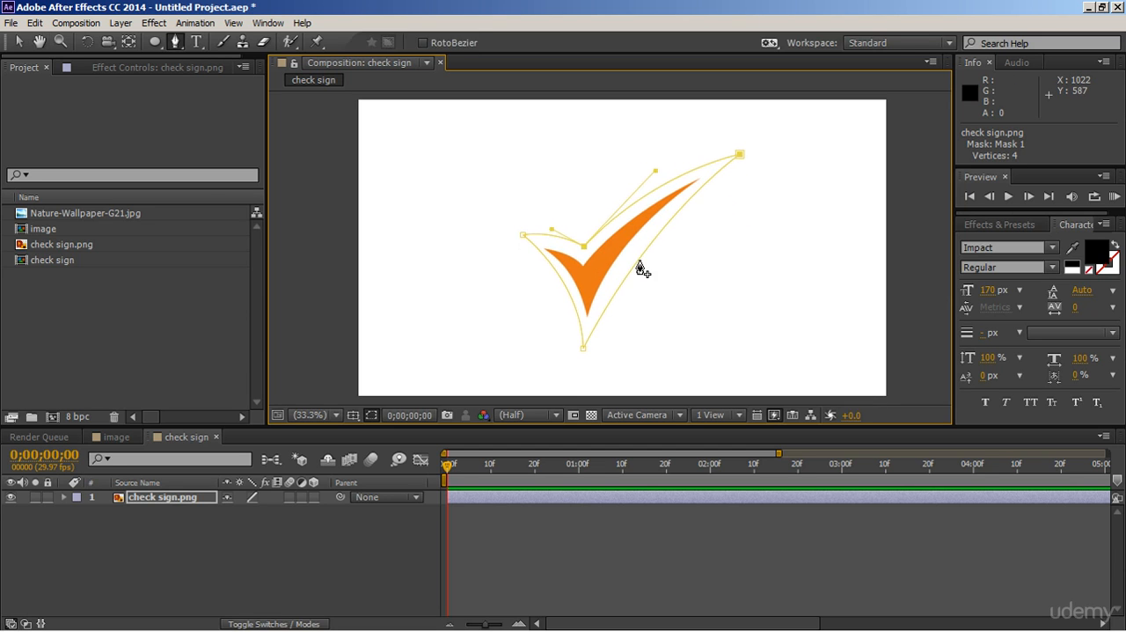
Add Mask Path keyframes for the check sign's Mask 1 at 0 seconds and 2 seconds
{"action": "left_click", "coordinate": [20, 42]}
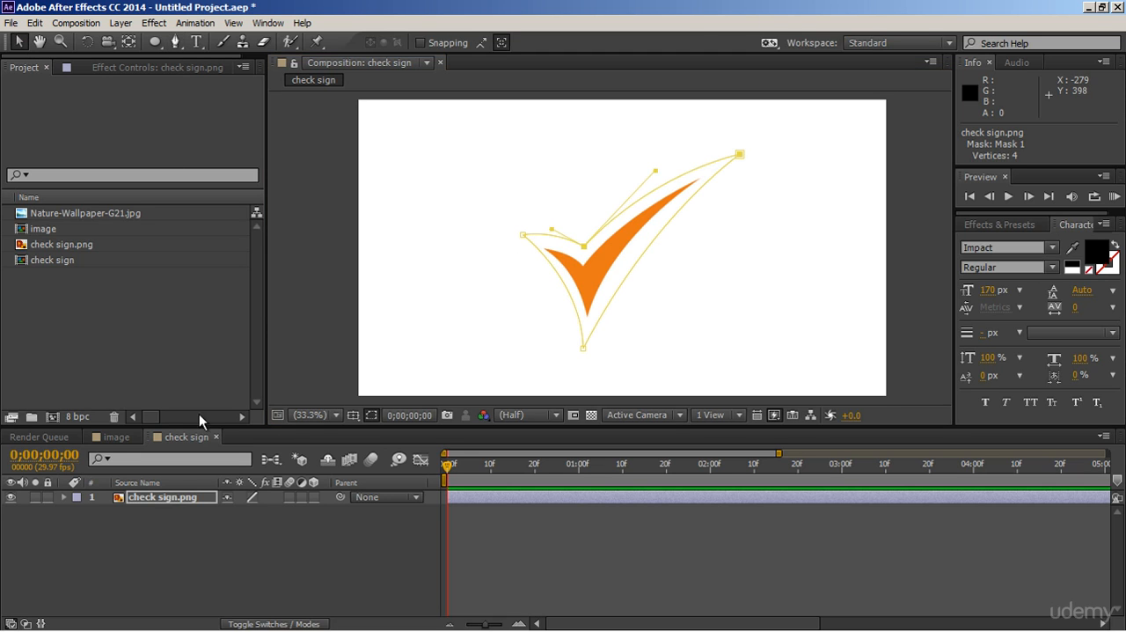
{"action": "left_click", "coordinate": [65, 498]}
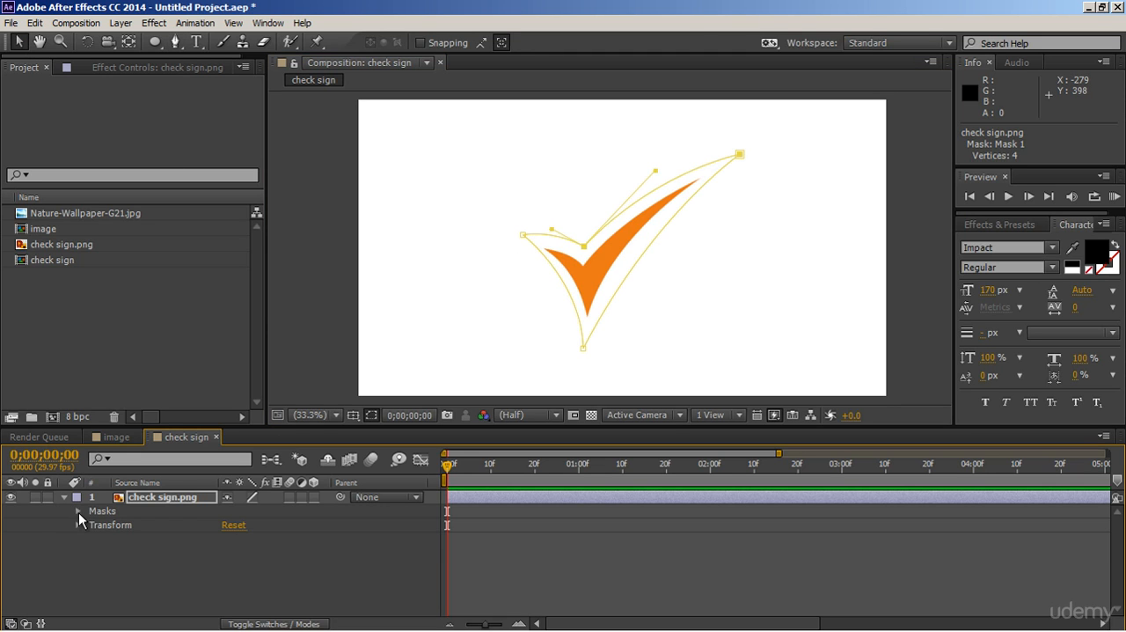
{"action": "left_click", "coordinate": [78, 511]}
{"action": "left_click", "coordinate": [93, 526]}
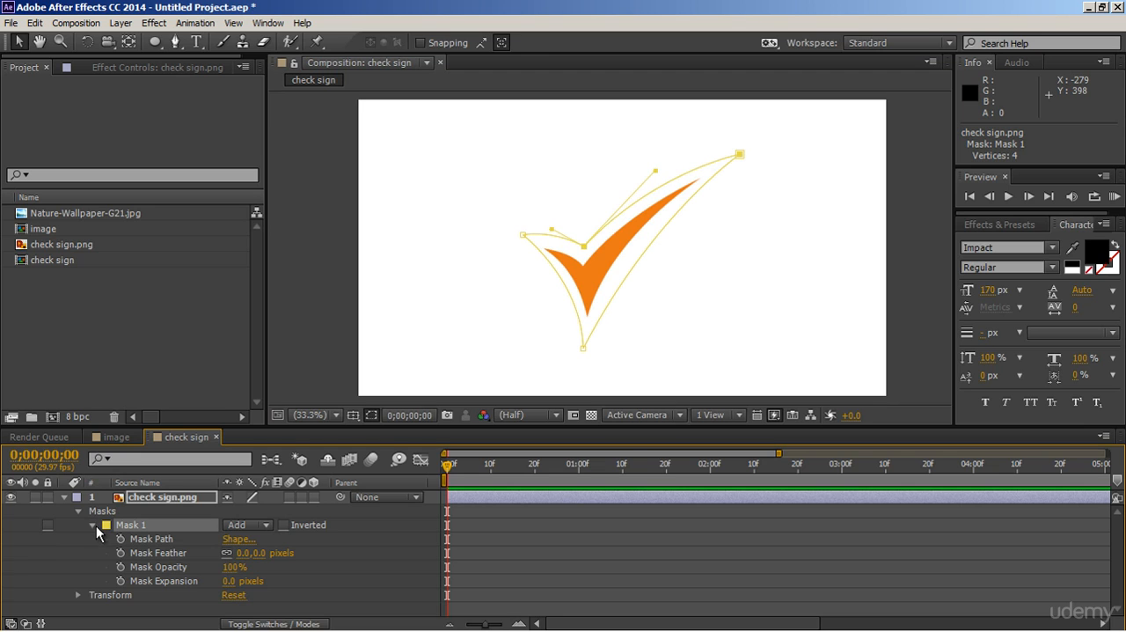
{"action": "left_click", "coordinate": [120, 539]}
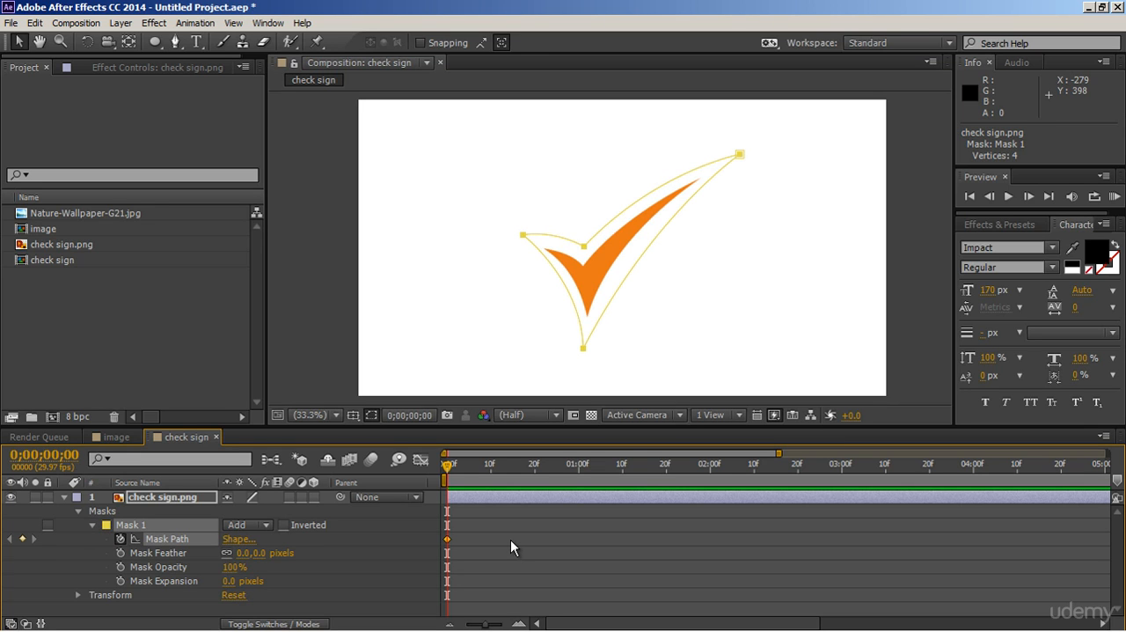
{"action": "left_click", "coordinate": [712, 475]}
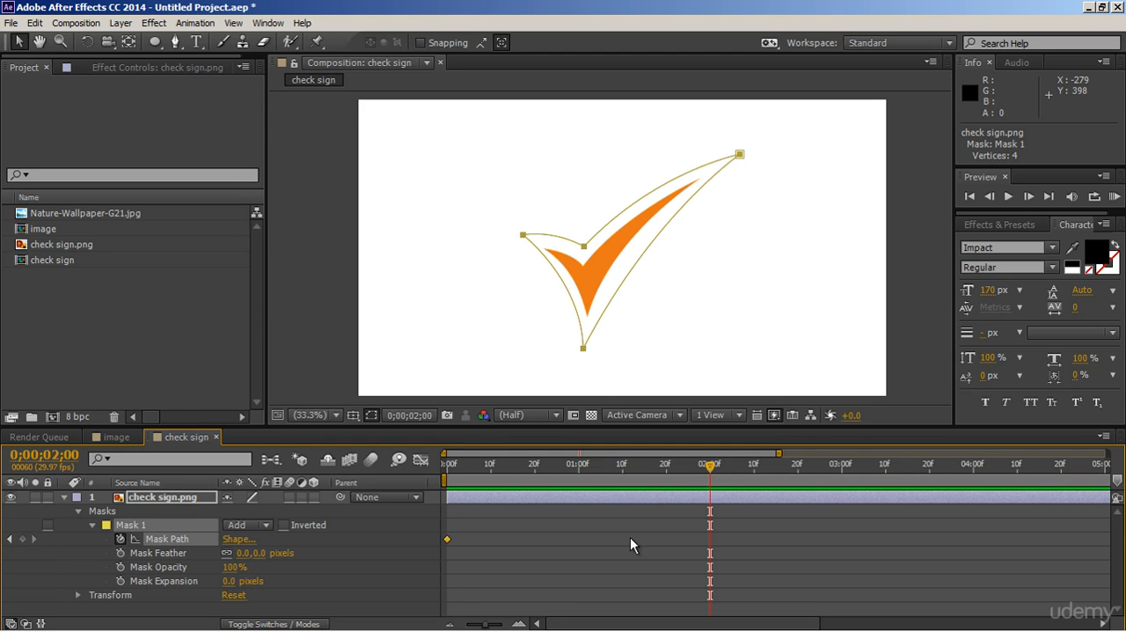
{"action": "left_click", "coordinate": [23, 538]}
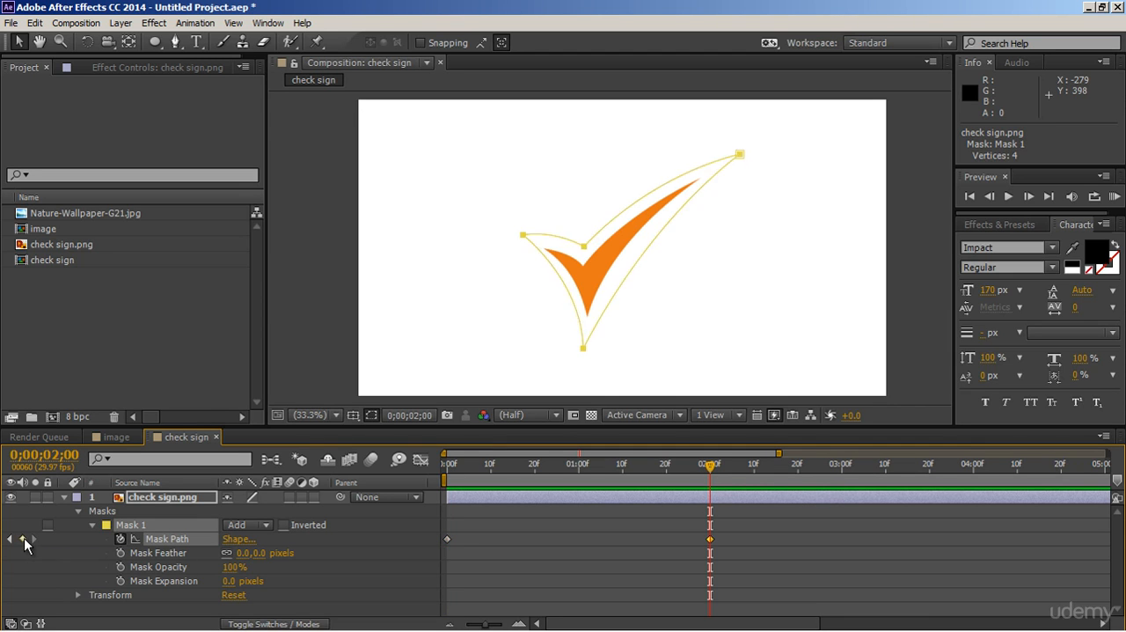
At the first frame, pull the mask's upper-right point and the bottom point's handle in toward the check sign's short stroke
{"action": "key", "text": "Home"}
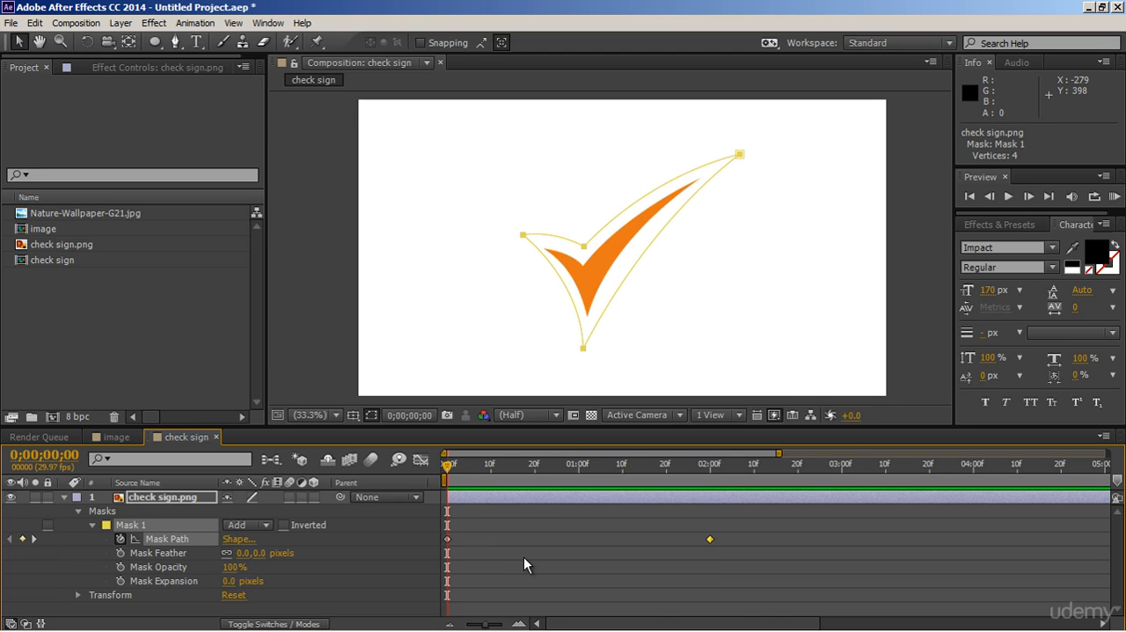
{"action": "key", "text": "space"}
{"action": "left_click_drag", "start_coordinate": [655, 278], "coordinate": [674, 274]}
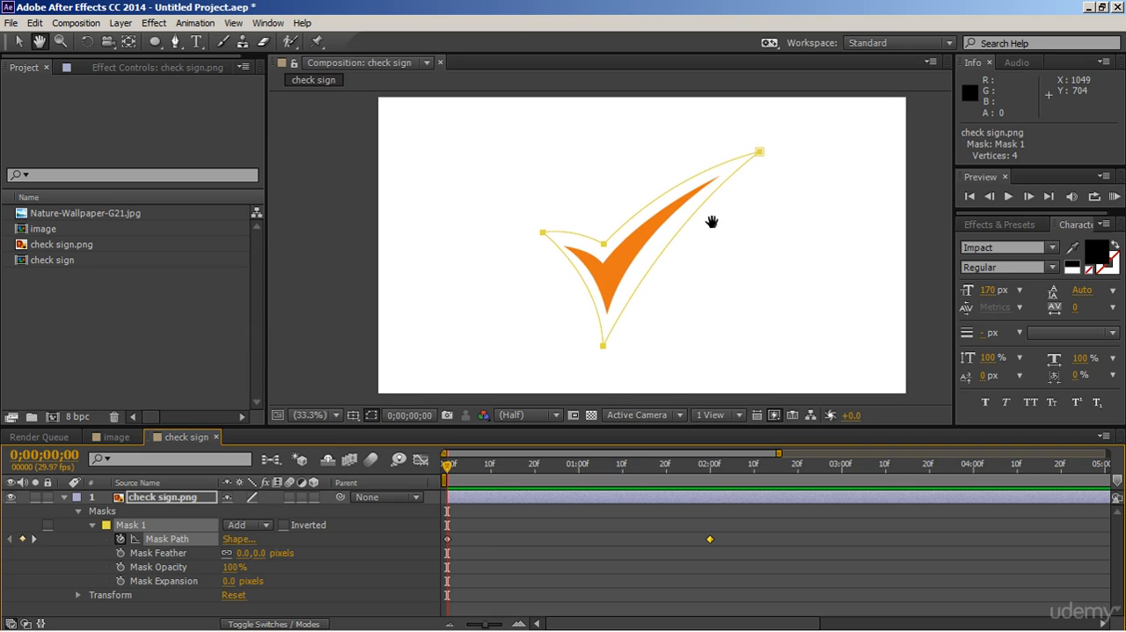
{"action": "left_click", "coordinate": [760, 153], "text": "alt"}
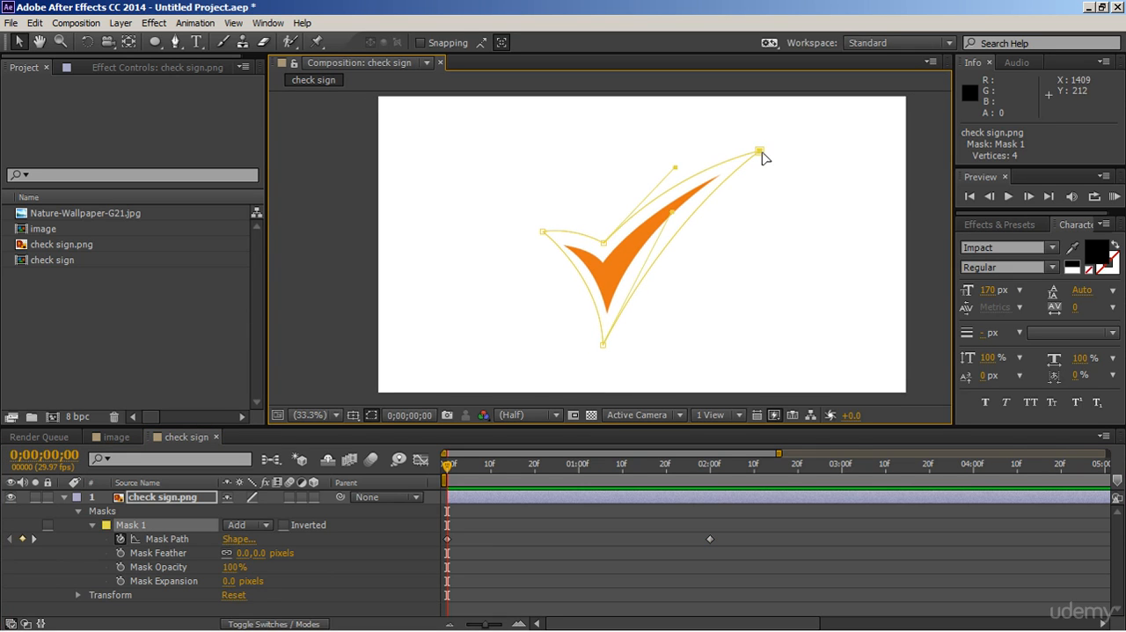
{"action": "left_click_drag", "start_coordinate": [760, 153], "coordinate": [622, 261]}
{"action": "left_click_drag", "start_coordinate": [673, 213], "coordinate": [621, 297]}
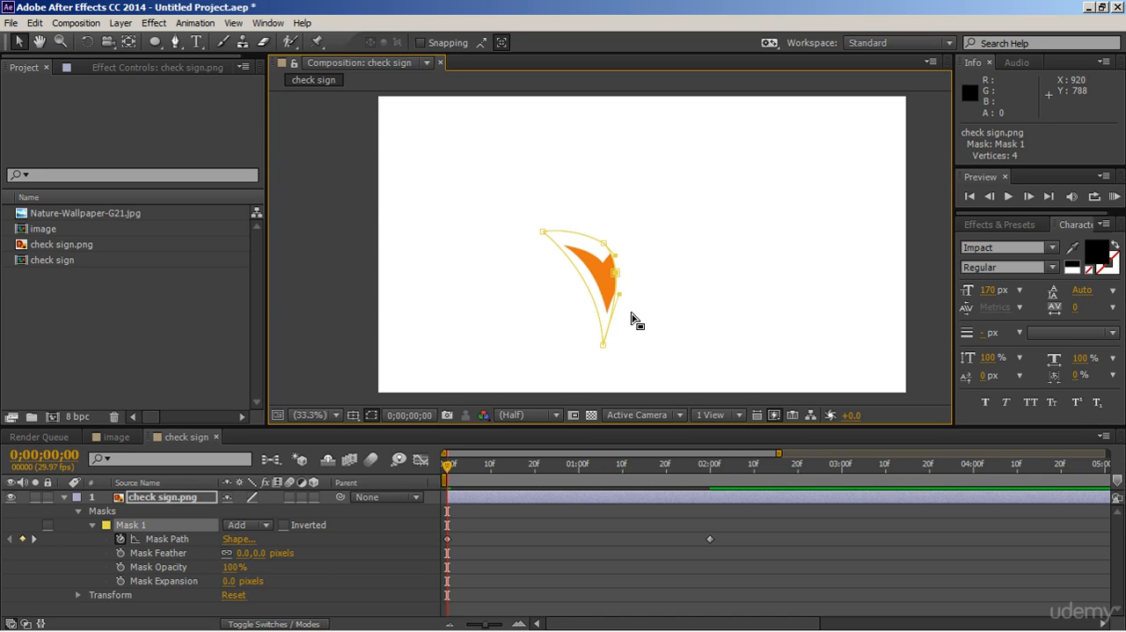
Move the mask's inner-corner point up along the short stroke toward the left tip and bring the right-hand point close beside it
{"action": "key", "text": "slash"}
{"action": "key", "text": "space"}
{"action": "left_click_drag", "start_coordinate": [681, 305], "coordinate": [731, 270]}
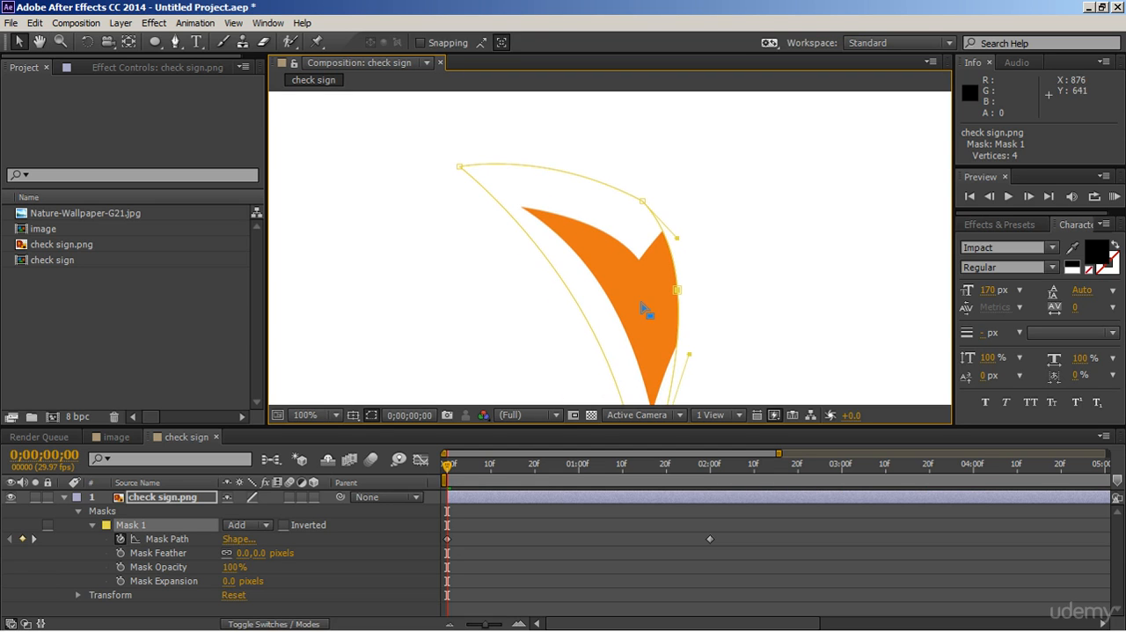
{"action": "key", "text": "space"}
{"action": "left_click_drag", "start_coordinate": [656, 226], "coordinate": [516, 168]}
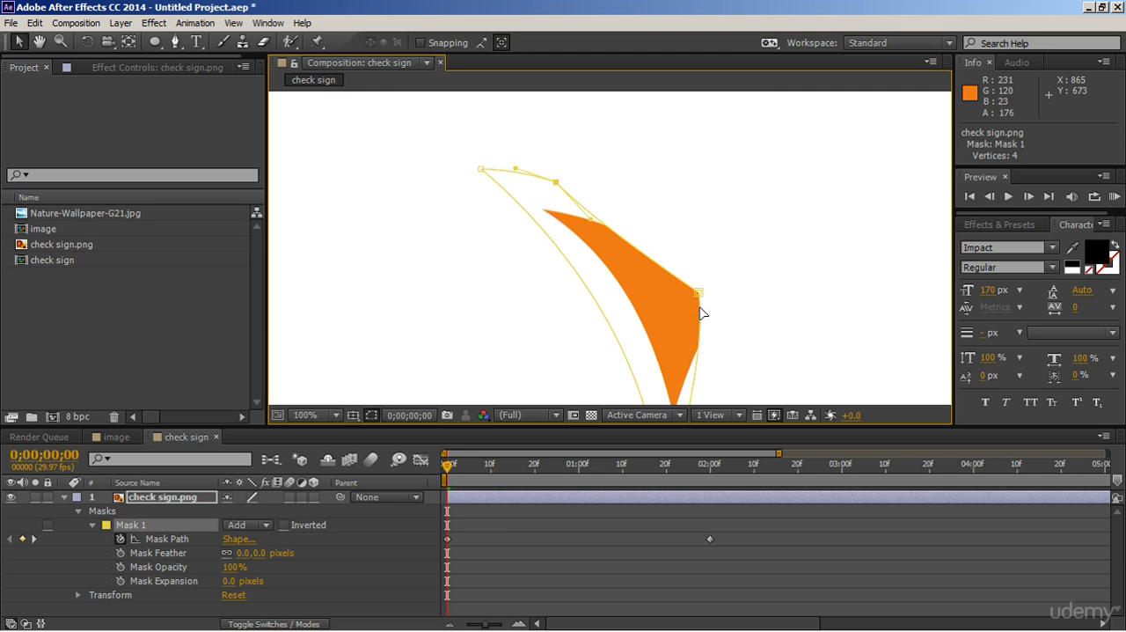
{"action": "left_click_drag", "start_coordinate": [695, 292], "coordinate": [579, 195]}
At the first frame, raise the mask's bottom point up along the check sign's short stroke and reshape its curve handles
{"action": "key", "text": "h"}
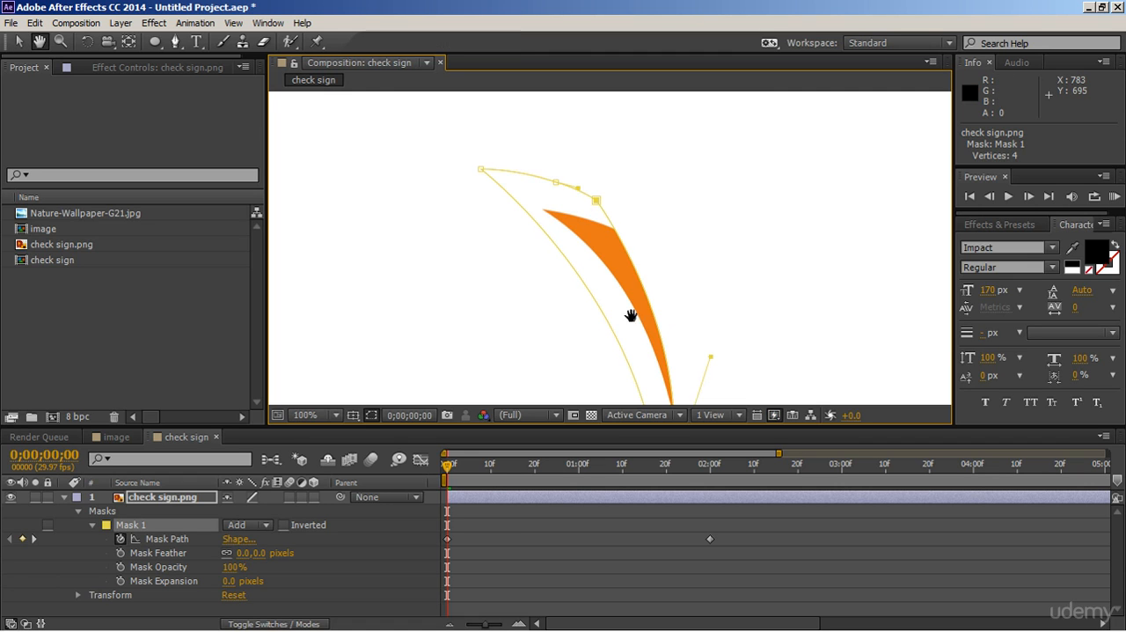
{"action": "left_click_drag", "start_coordinate": [633, 327], "coordinate": [649, 239]}
{"action": "key", "text": "space"}
{"action": "left_click_drag", "start_coordinate": [728, 354], "coordinate": [763, 289]}
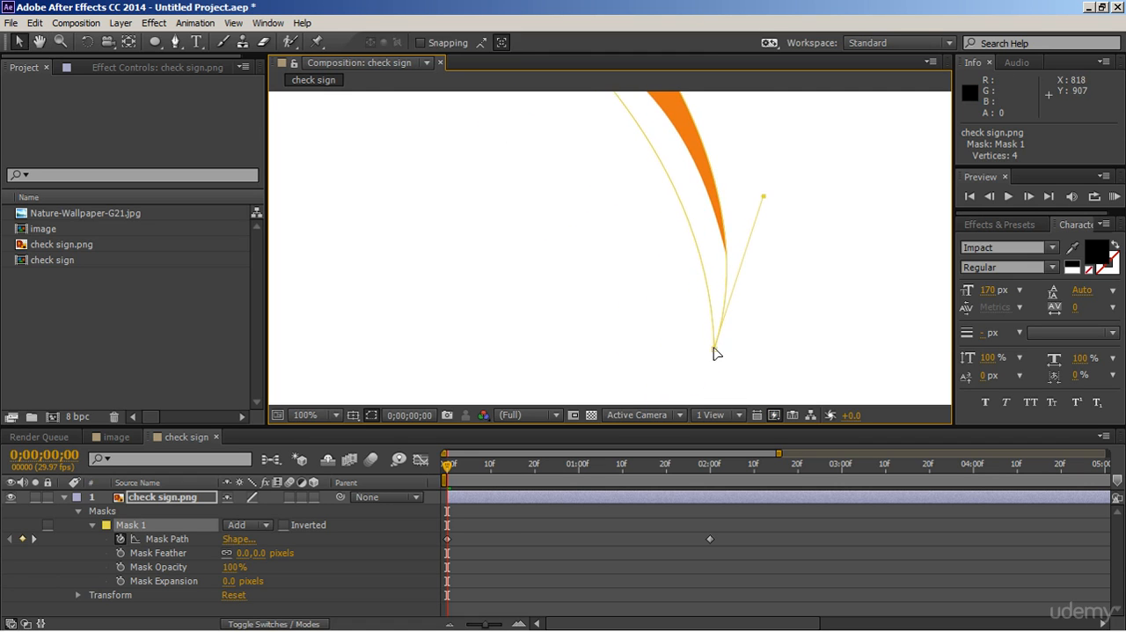
{"action": "left_click_drag", "start_coordinate": [714, 348], "coordinate": [606, 154]}
{"action": "key", "text": "space"}
{"action": "left_click_drag", "start_coordinate": [689, 133], "coordinate": [735, 328]}
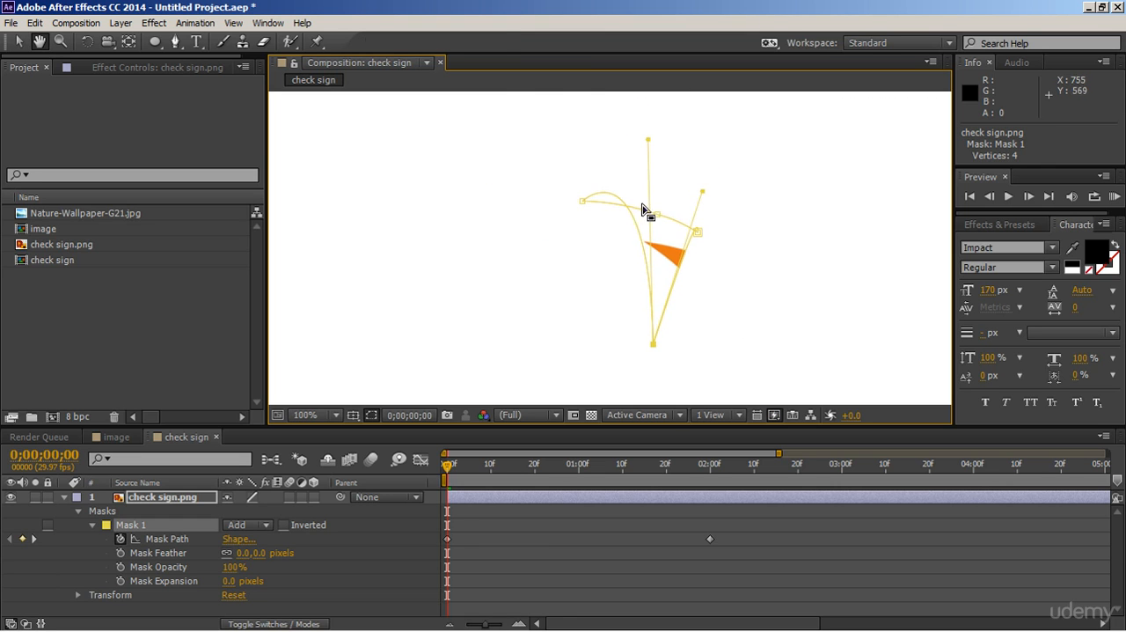
{"action": "left_click_drag", "start_coordinate": [648, 142], "coordinate": [731, 244]}
Gather the mask's inner-corner, right and bottom points beyond the check sign's left tip and shorten their handles to hide the whole sign
{"action": "left_click_drag", "start_coordinate": [658, 215], "coordinate": [595, 197]}
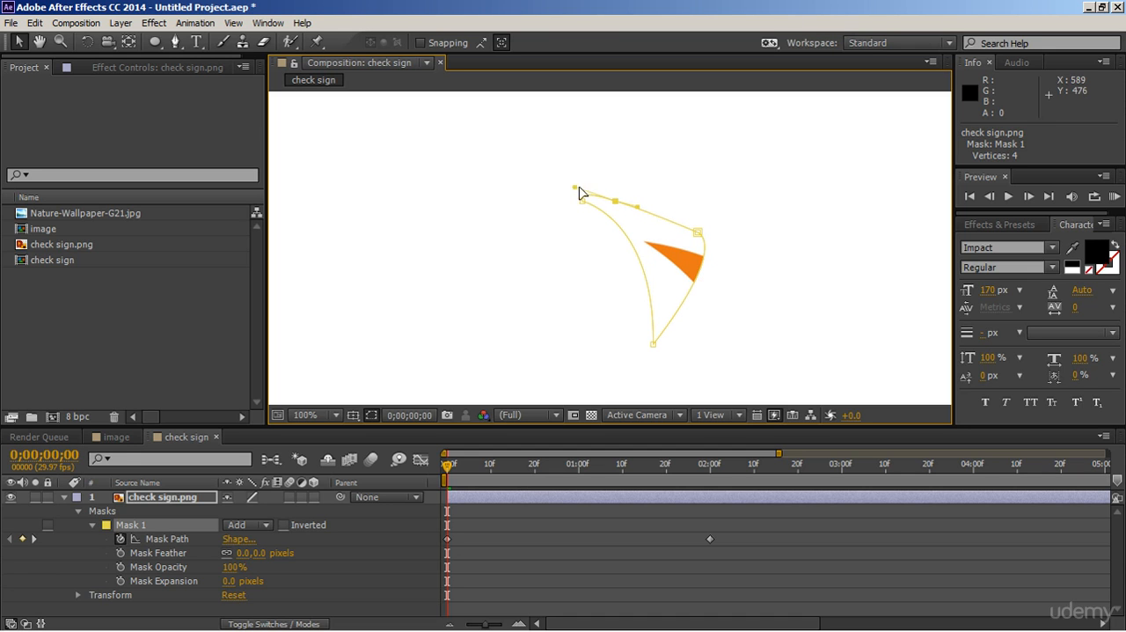
{"action": "left_click_drag", "start_coordinate": [699, 235], "coordinate": [662, 220]}
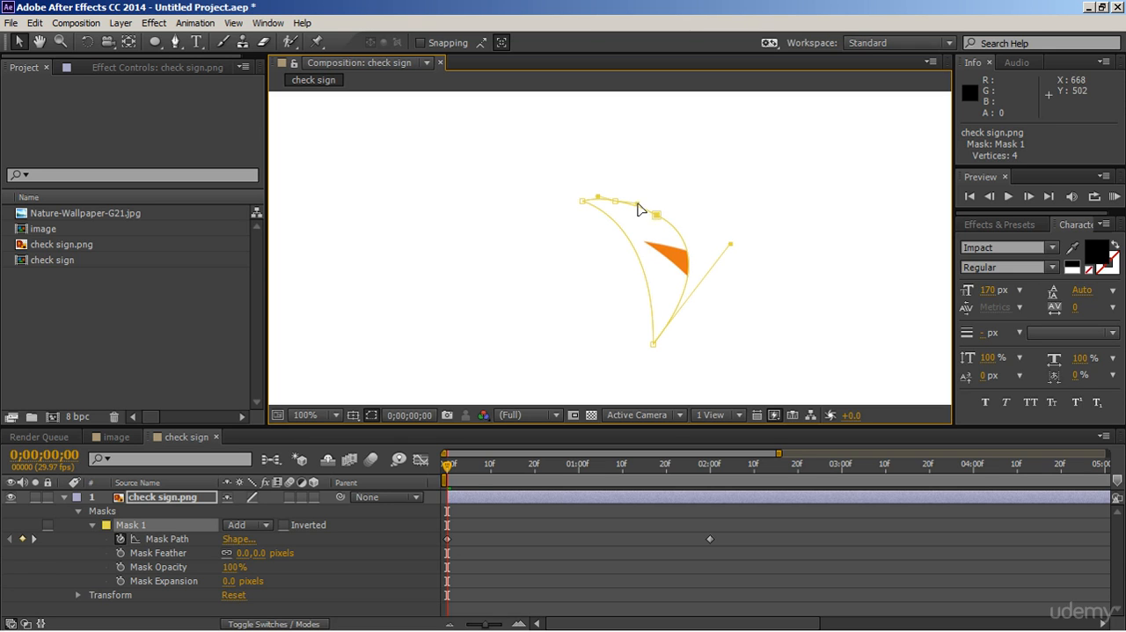
{"action": "left_click_drag", "start_coordinate": [653, 344], "coordinate": [629, 257]}
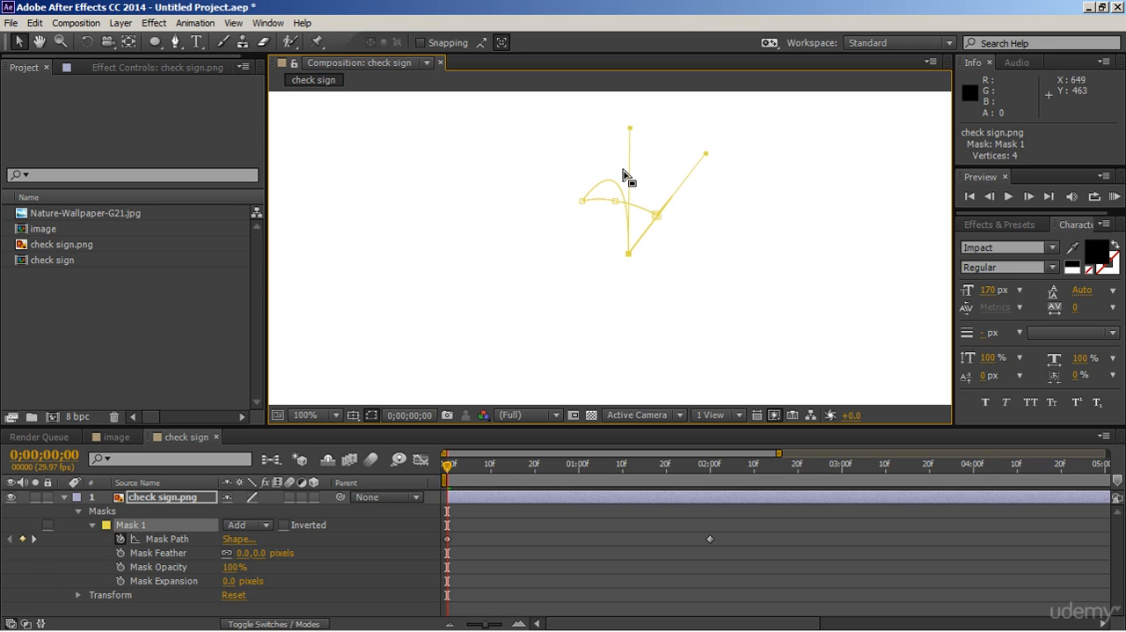
{"action": "left_click_drag", "start_coordinate": [630, 130], "coordinate": [624, 222]}
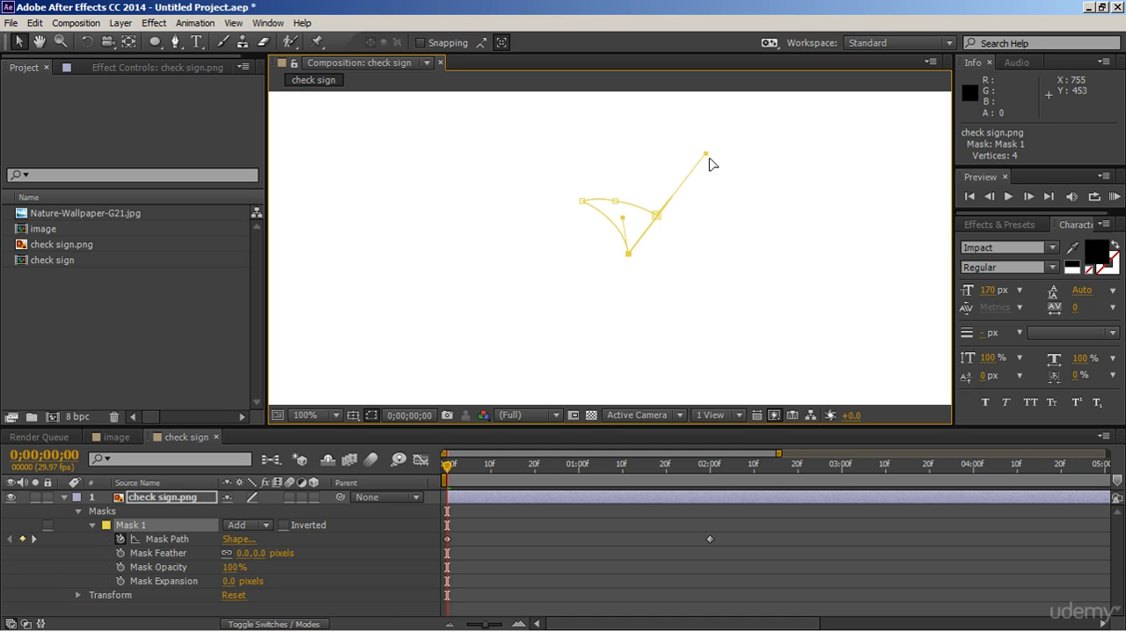
{"action": "left_click_drag", "start_coordinate": [709, 156], "coordinate": [653, 238]}
{"action": "left_click_drag", "start_coordinate": [709, 264], "coordinate": [599, 226]}
{"action": "left_click_drag", "start_coordinate": [448, 471], "coordinate": [635, 487]}
{"action": "scroll", "coordinate": [681, 340], "scroll_direction": "down", "scroll_amount": 2}
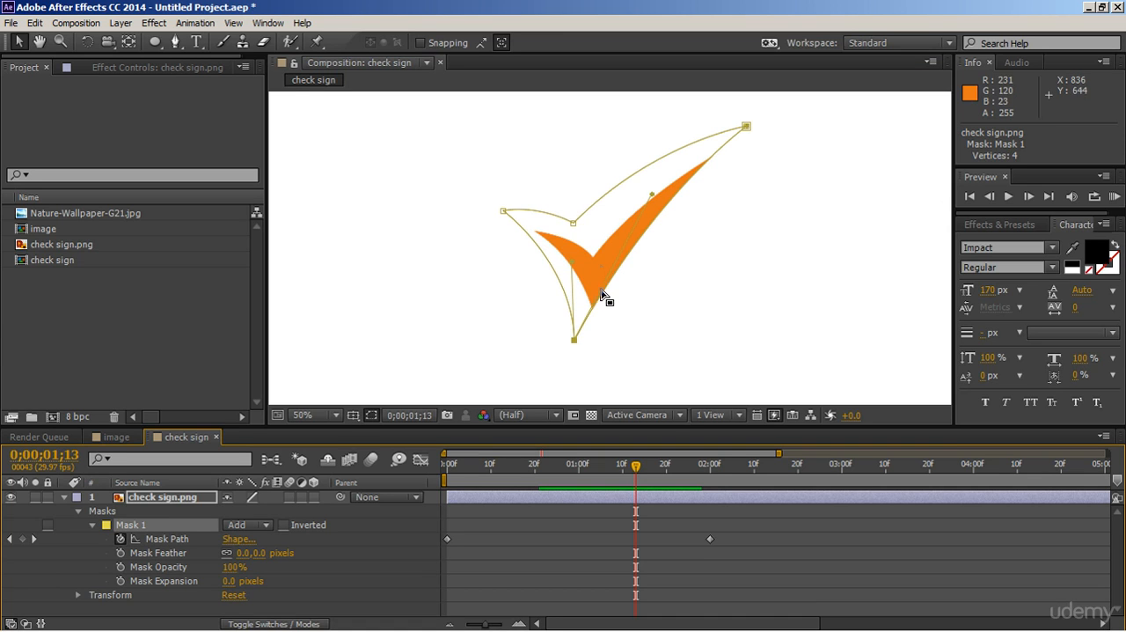
{"action": "left_click", "coordinate": [576, 339]}
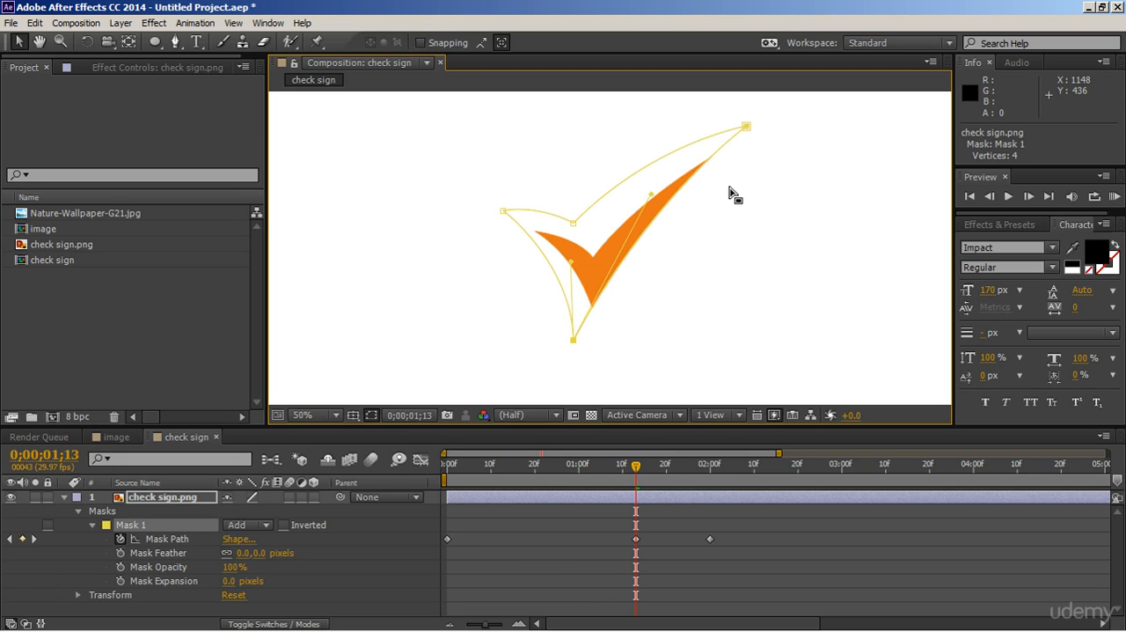
{"action": "key", "text": "ctrl+z"}
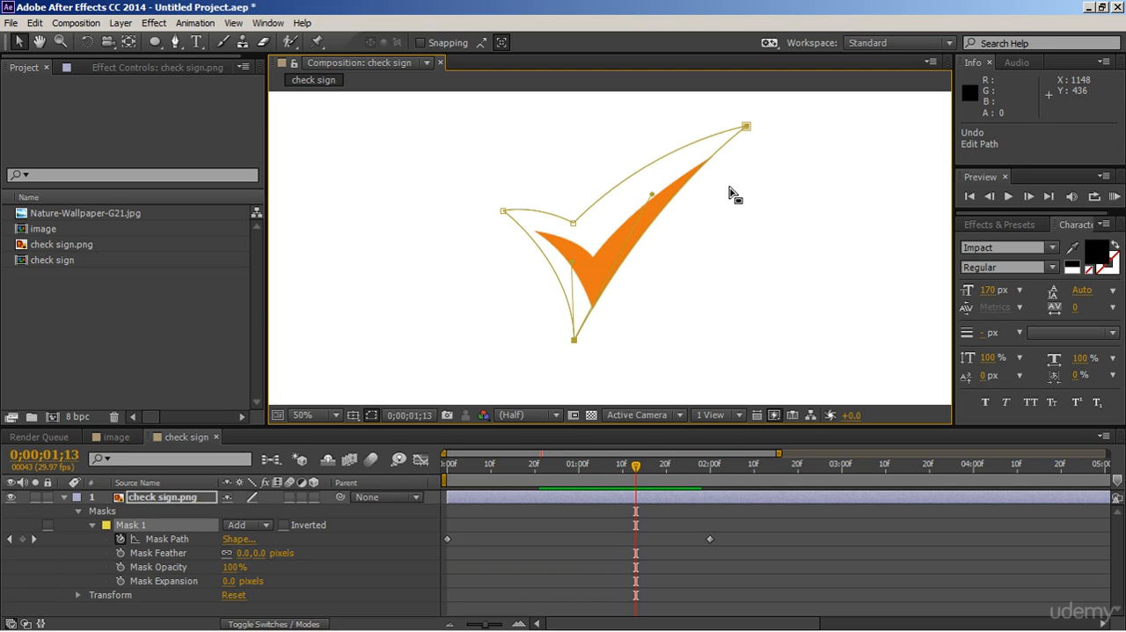
At 0;00;00;20, pull the mask's upper-right point with its handle back to the short stroke and shift the inner-corner point outward
{"action": "left_click", "coordinate": [531, 480]}
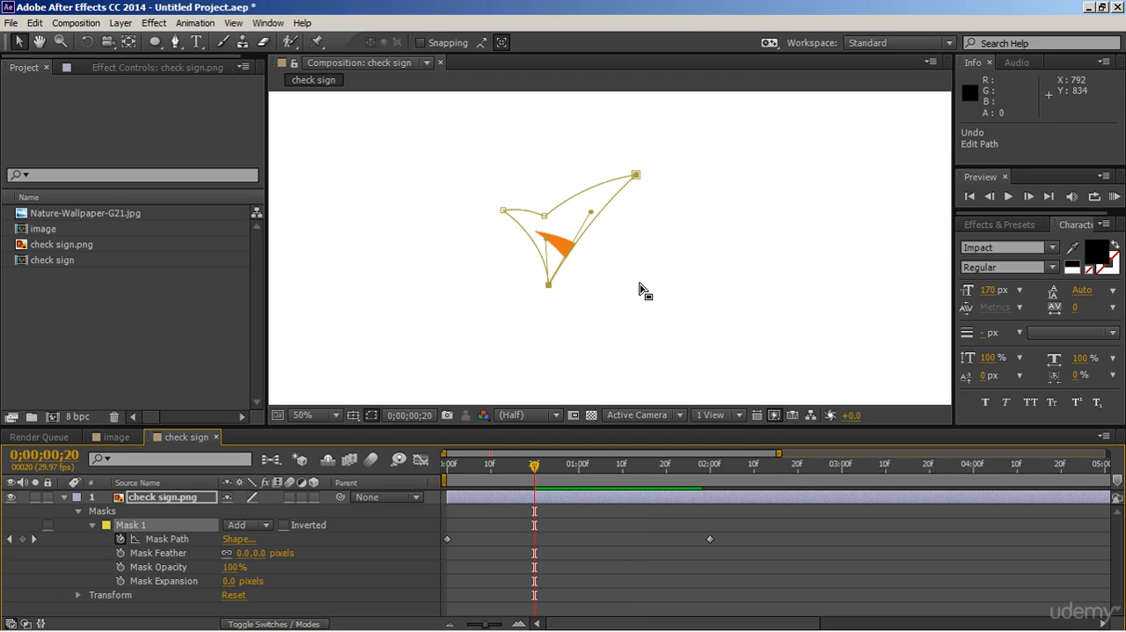
{"action": "left_click_drag", "start_coordinate": [636, 174], "coordinate": [569, 254]}
{"action": "left_click_drag", "start_coordinate": [589, 178], "coordinate": [563, 274]}
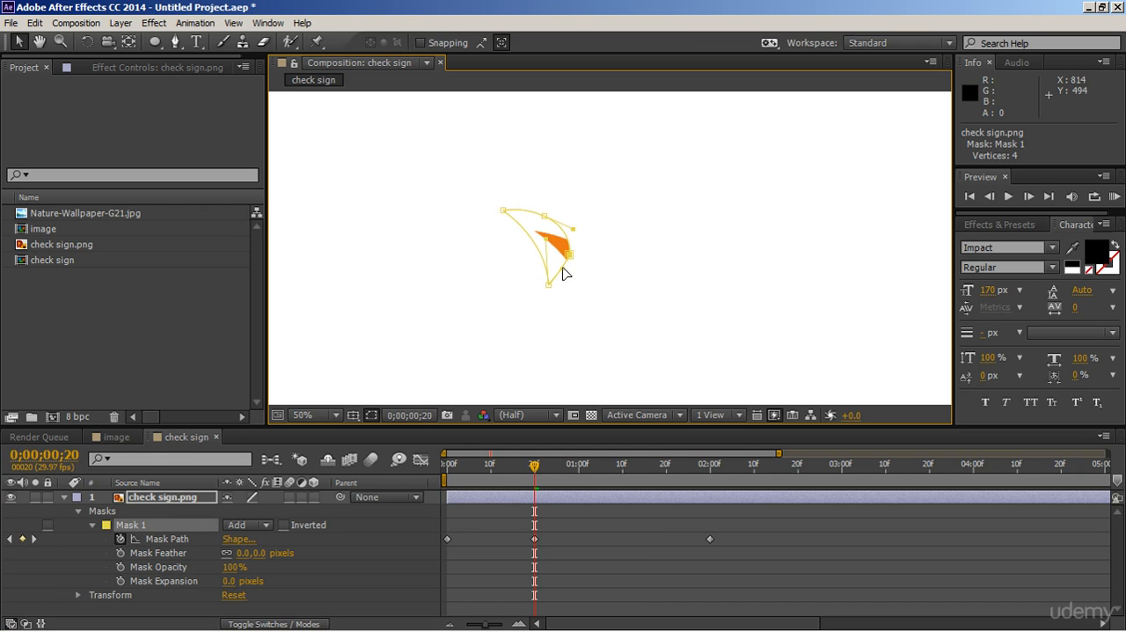
{"action": "left_click_drag", "start_coordinate": [545, 217], "coordinate": [566, 225]}
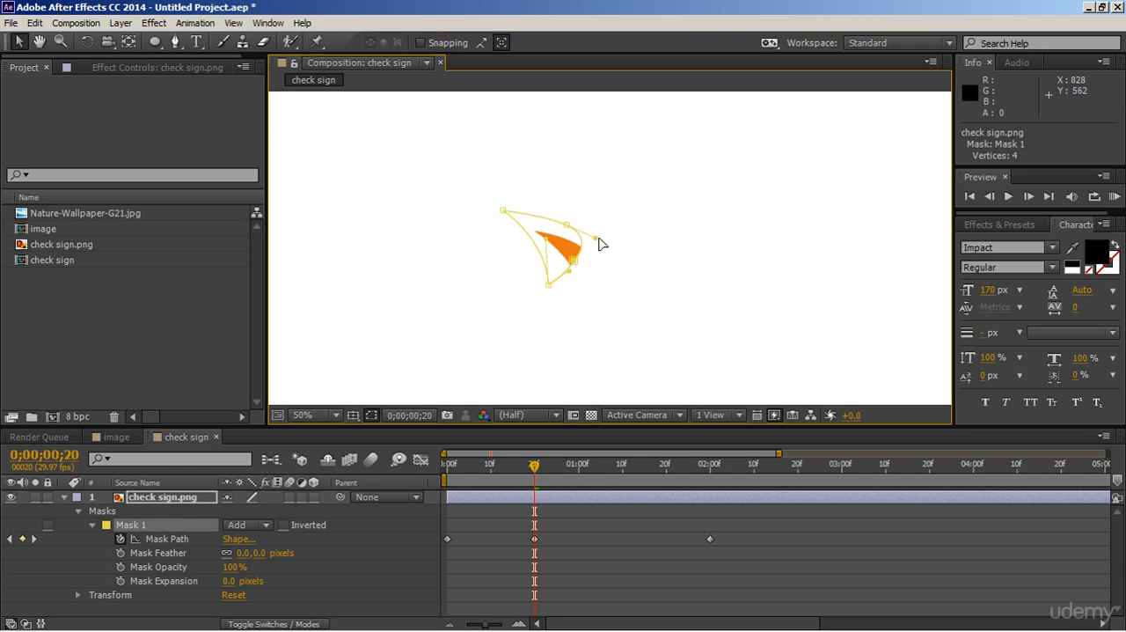
{"action": "key", "text": "period"}
{"action": "left_click_drag", "start_coordinate": [529, 206], "coordinate": [555, 215]}
{"action": "left_click", "coordinate": [542, 276]}
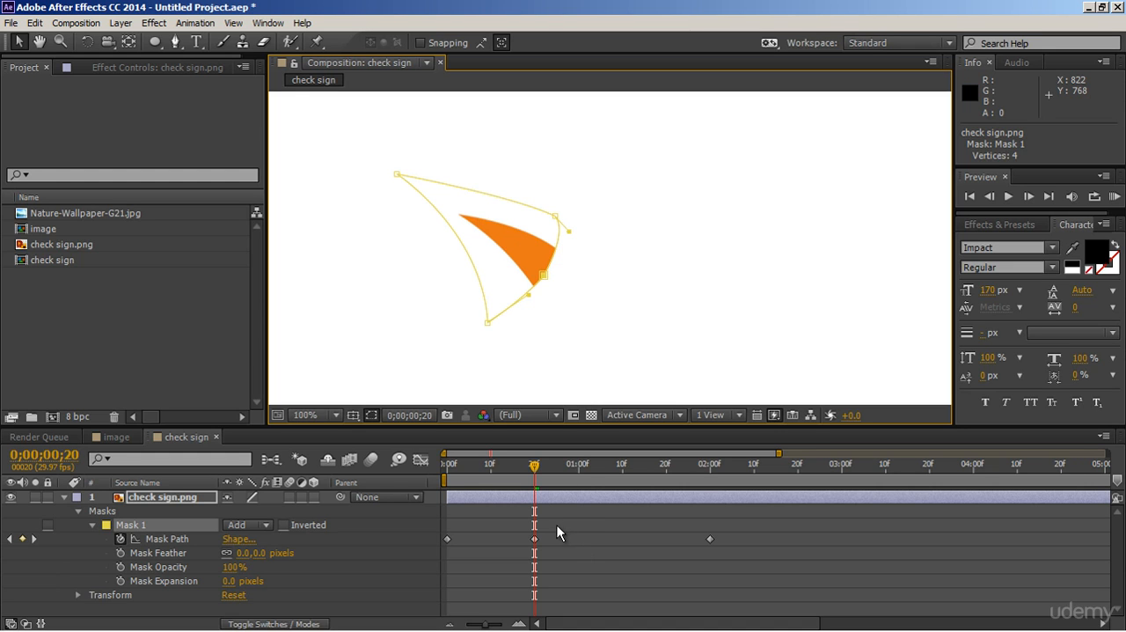
Lower the mask's bottom point below the check sign's lower tip and fit the inner-corner and right points closely around the short stroke
{"action": "key", "text": "h"}
{"action": "left_click_drag", "start_coordinate": [607, 316], "coordinate": [571, 275]}
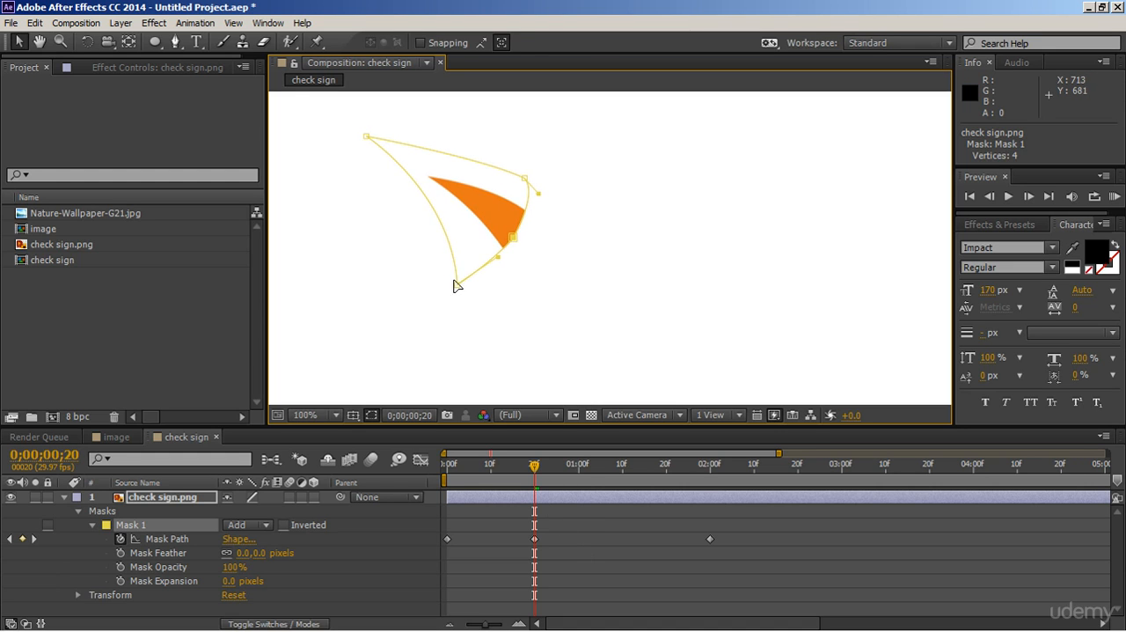
{"action": "left_click_drag", "start_coordinate": [563, 157], "coordinate": [548, 364]}
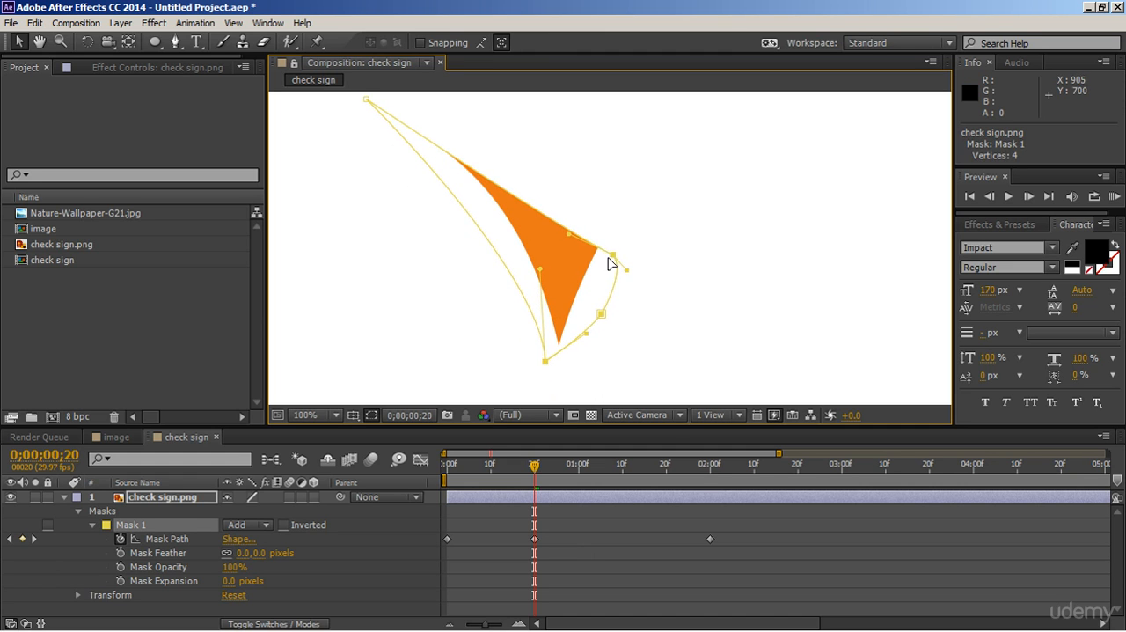
{"action": "left_click_drag", "start_coordinate": [618, 253], "coordinate": [551, 167]}
{"action": "left_click_drag", "start_coordinate": [602, 313], "coordinate": [583, 243]}
{"action": "left_click_drag", "start_coordinate": [566, 179], "coordinate": [585, 184]}
{"action": "left_click_drag", "start_coordinate": [587, 334], "coordinate": [590, 339]}
{"action": "left_click_drag", "start_coordinate": [582, 243], "coordinate": [587, 243]}
{"action": "left_click_drag", "start_coordinate": [552, 162], "coordinate": [548, 165]}
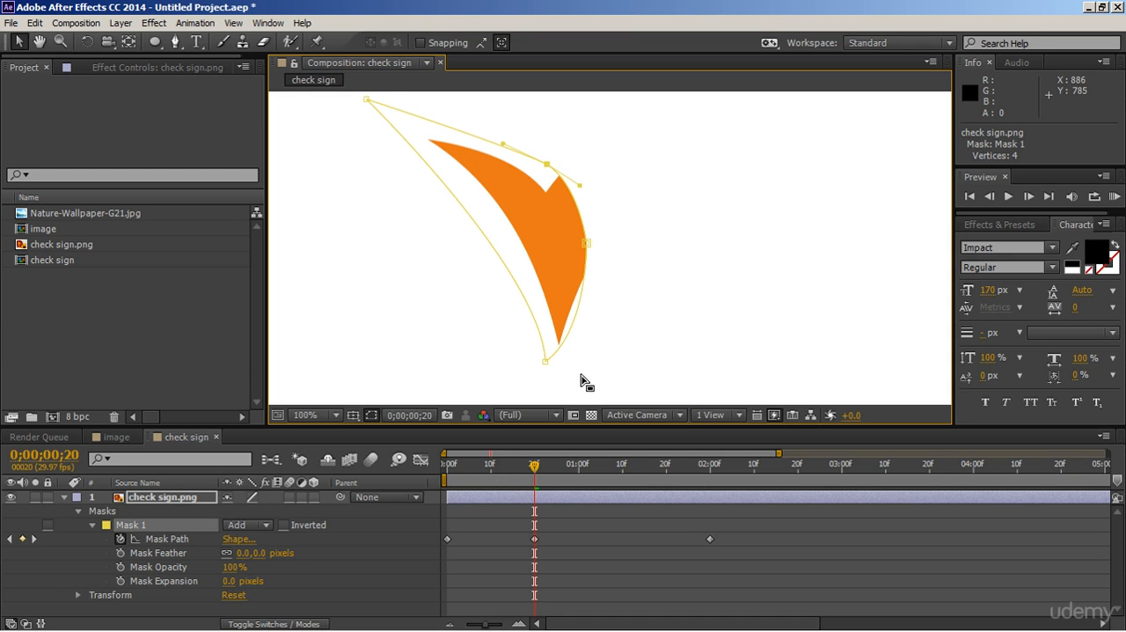
Move the mask's right point outward at 0;00;00;10, then fine-tune that point and the curve handles at 0;00;00;13
{"action": "mouse_move", "coordinate": [470, 476]}
{"action": "left_mouse_down"}
{"action": "mouse_move", "coordinate": [446, 479]}
{"action": "mouse_move", "coordinate": [491, 476]}
{"action": "left_mouse_up"}
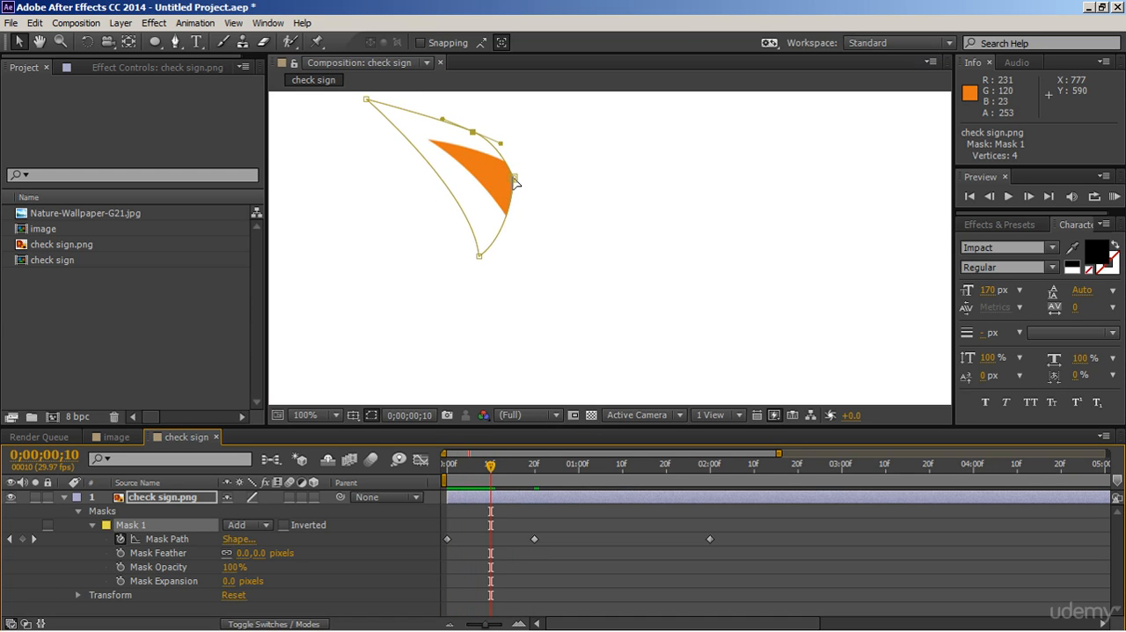
{"action": "left_click_drag", "start_coordinate": [515, 179], "coordinate": [540, 164]}
{"action": "mouse_move", "coordinate": [490, 464]}
{"action": "left_mouse_down"}
{"action": "mouse_move", "coordinate": [515, 466]}
{"action": "mouse_move", "coordinate": [504, 469]}
{"action": "left_mouse_up"}
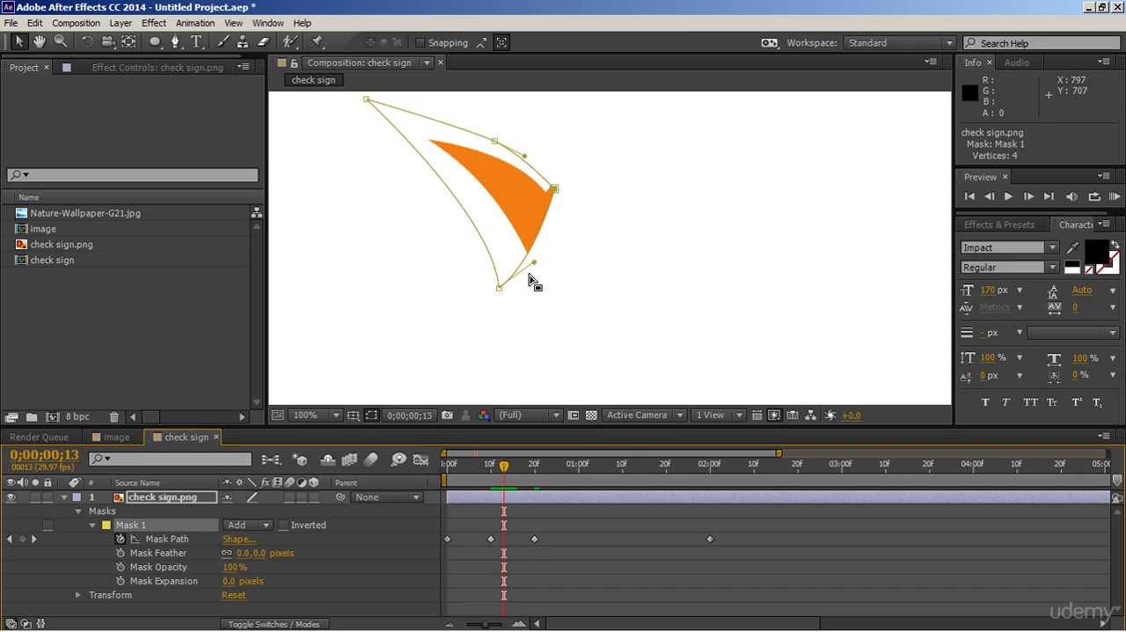
{"action": "left_click_drag", "start_coordinate": [535, 261], "coordinate": [540, 262]}
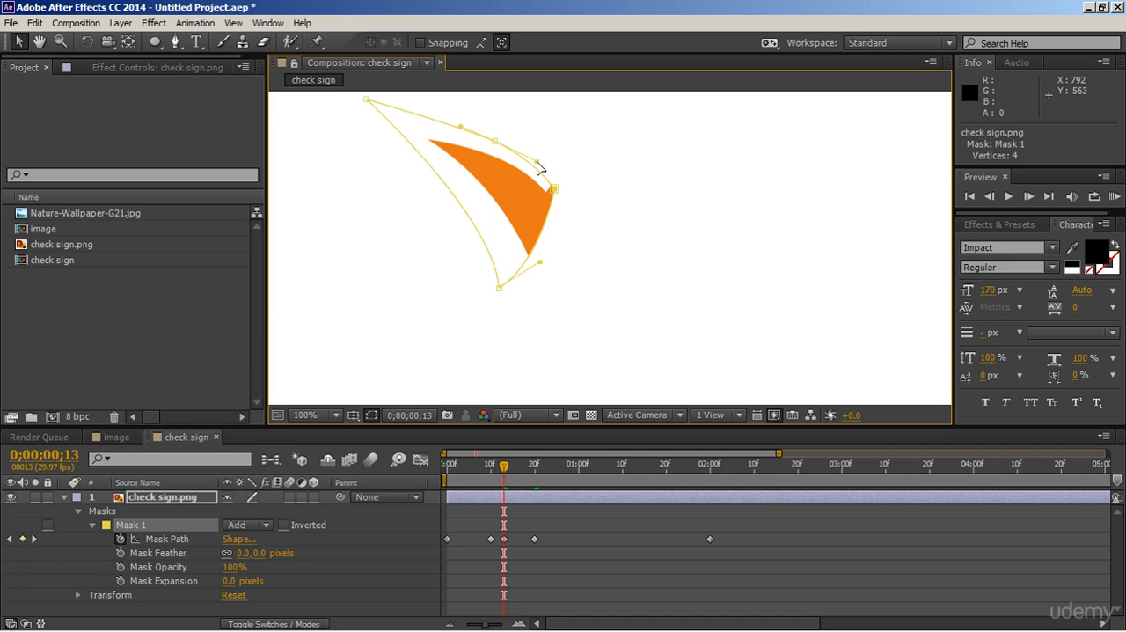
{"action": "left_click_drag", "start_coordinate": [556, 194], "coordinate": [556, 209]}
{"action": "left_click_drag", "start_coordinate": [541, 261], "coordinate": [537, 260]}
{"action": "left_click_drag", "start_coordinate": [537, 163], "coordinate": [544, 164]}
At 0;00;00;20, refine the mask's right, bottom and inner-corner points and their handles to hug the short stroke's outer edge
{"action": "left_click_drag", "start_coordinate": [504, 470], "coordinate": [535, 498]}
{"action": "left_click_drag", "start_coordinate": [586, 250], "coordinate": [587, 276]}
{"action": "left_click_drag", "start_coordinate": [547, 361], "coordinate": [581, 324]}
{"action": "mouse_move", "coordinate": [545, 166]}
{"action": "left_mouse_down"}
{"action": "mouse_move", "coordinate": [494, 125]}
{"action": "mouse_move", "coordinate": [535, 175]}
{"action": "left_mouse_up"}
{"action": "left_click_drag", "start_coordinate": [587, 271], "coordinate": [574, 273]}
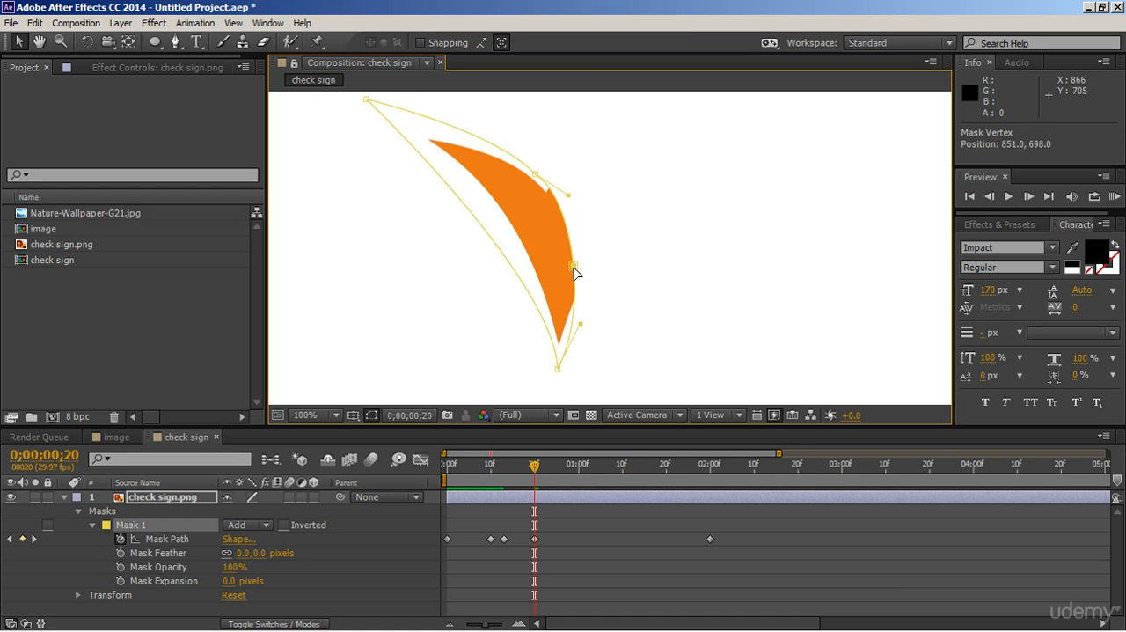
{"action": "left_click_drag", "start_coordinate": [580, 324], "coordinate": [576, 319]}
{"action": "left_click_drag", "start_coordinate": [569, 196], "coordinate": [573, 198]}
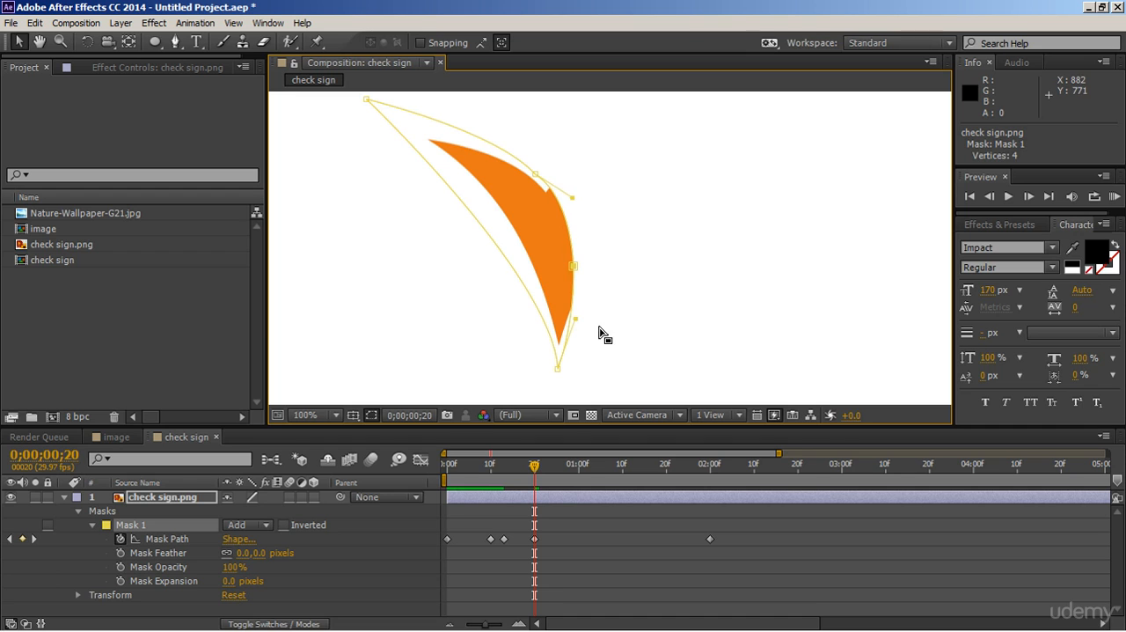
Nudge the mask's right point at 0;00;00;10 and check the mask again at 0;00;00;20
{"action": "left_click_drag", "start_coordinate": [527, 481], "coordinate": [492, 497]}
{"action": "left_click", "coordinate": [537, 172]}
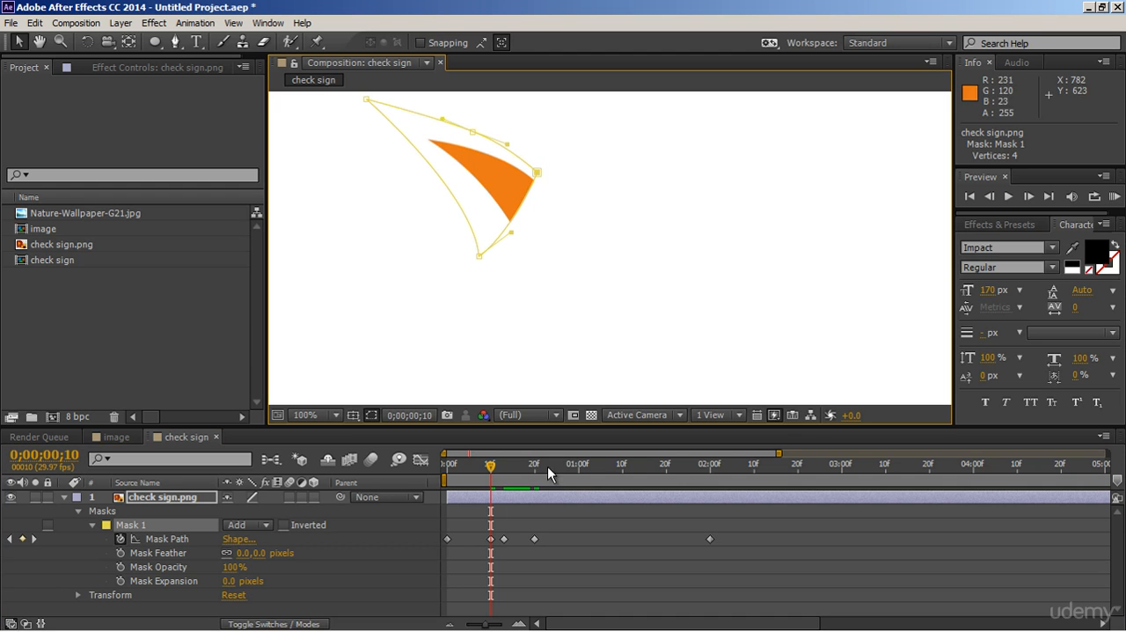
{"action": "left_click_drag", "start_coordinate": [490, 469], "coordinate": [534, 472]}
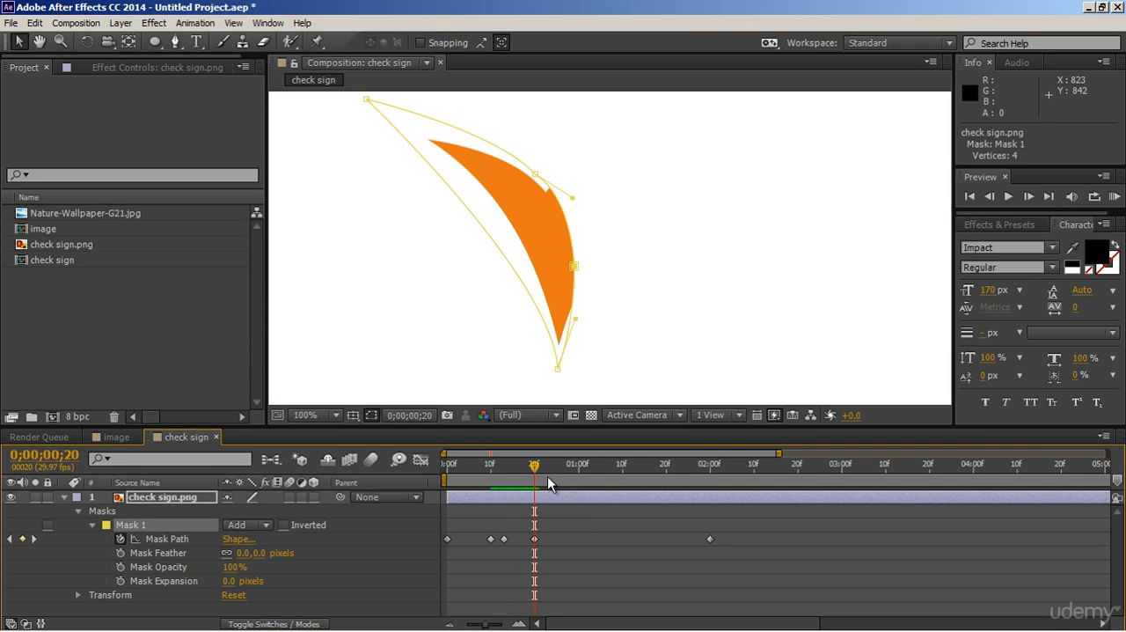
Pull the inner-corner point's handle outward at 0;00;01;10 and 0;00;01;18 so the upper mask curve clears the long stroke
{"action": "scroll", "coordinate": [641, 310], "scroll_direction": "down", "scroll_amount": 2}
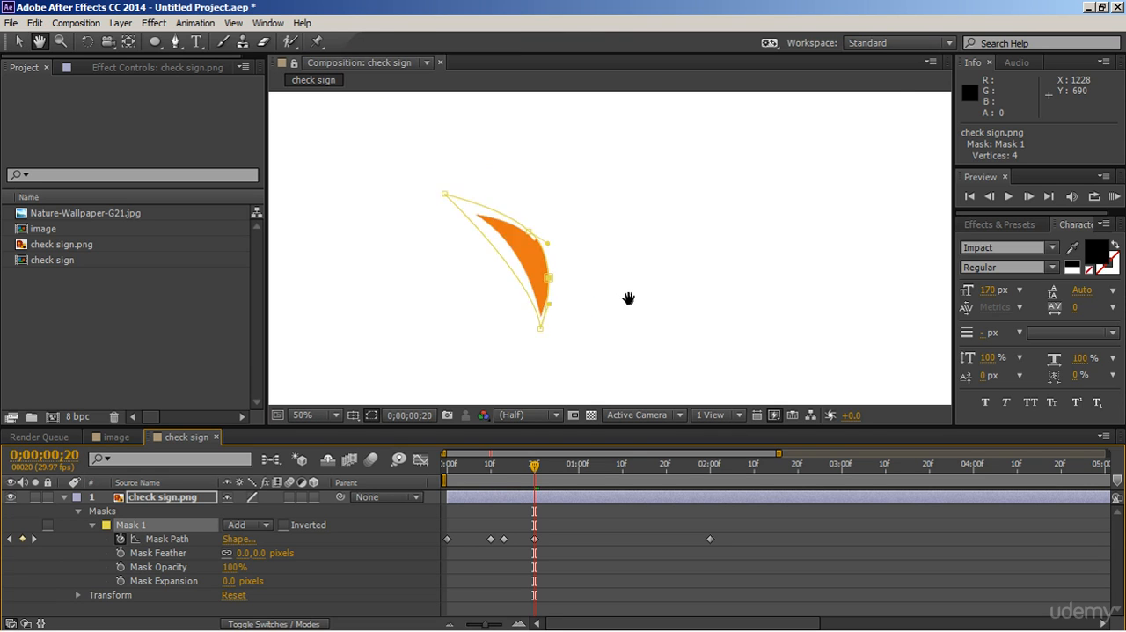
{"action": "left_click_drag", "start_coordinate": [538, 473], "coordinate": [626, 474]}
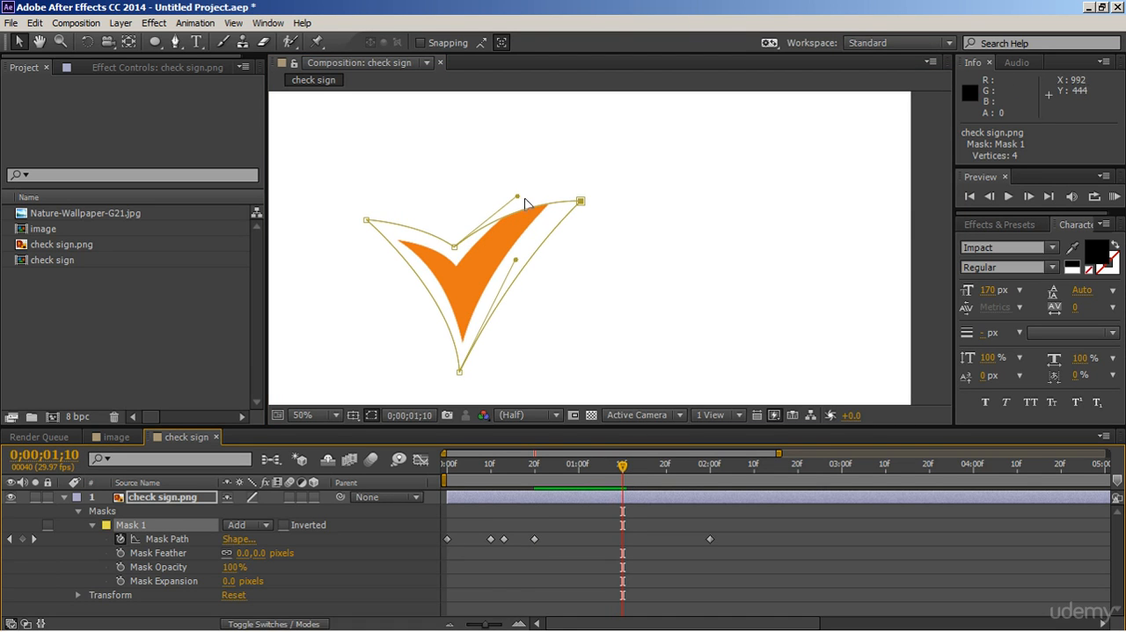
{"action": "left_click_drag", "start_coordinate": [518, 197], "coordinate": [544, 139]}
{"action": "left_click_drag", "start_coordinate": [535, 479], "coordinate": [659, 467]}
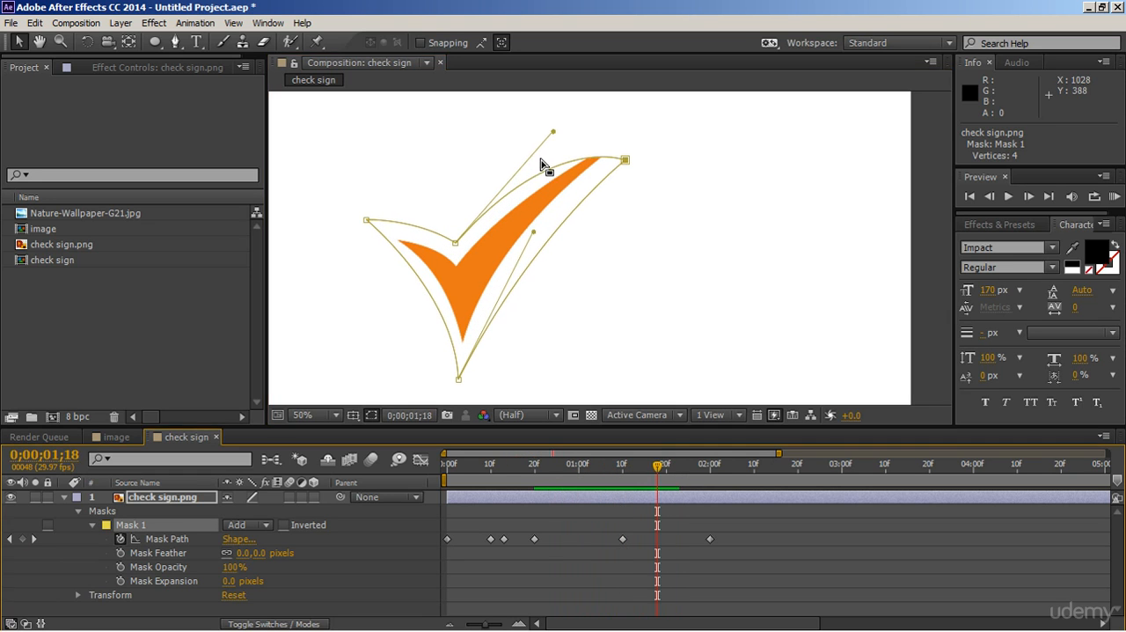
{"action": "left_click_drag", "start_coordinate": [553, 134], "coordinate": [597, 129]}
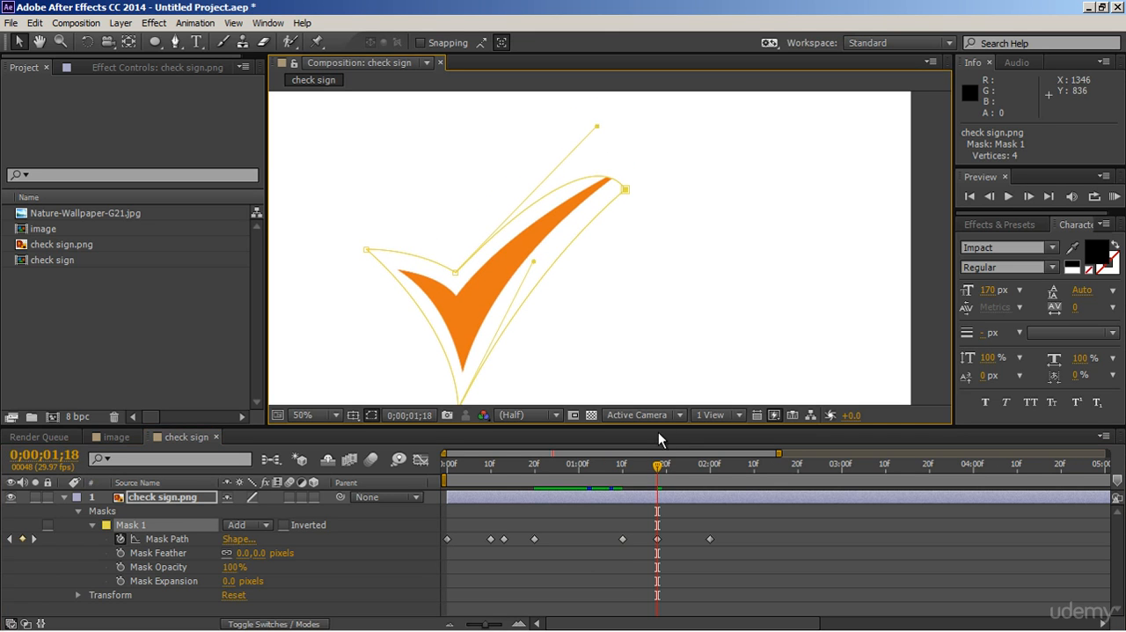
Preview the check sign's mask reveal from the first frame with the layer deselected
{"action": "left_click_drag", "start_coordinate": [658, 470], "coordinate": [449, 468]}
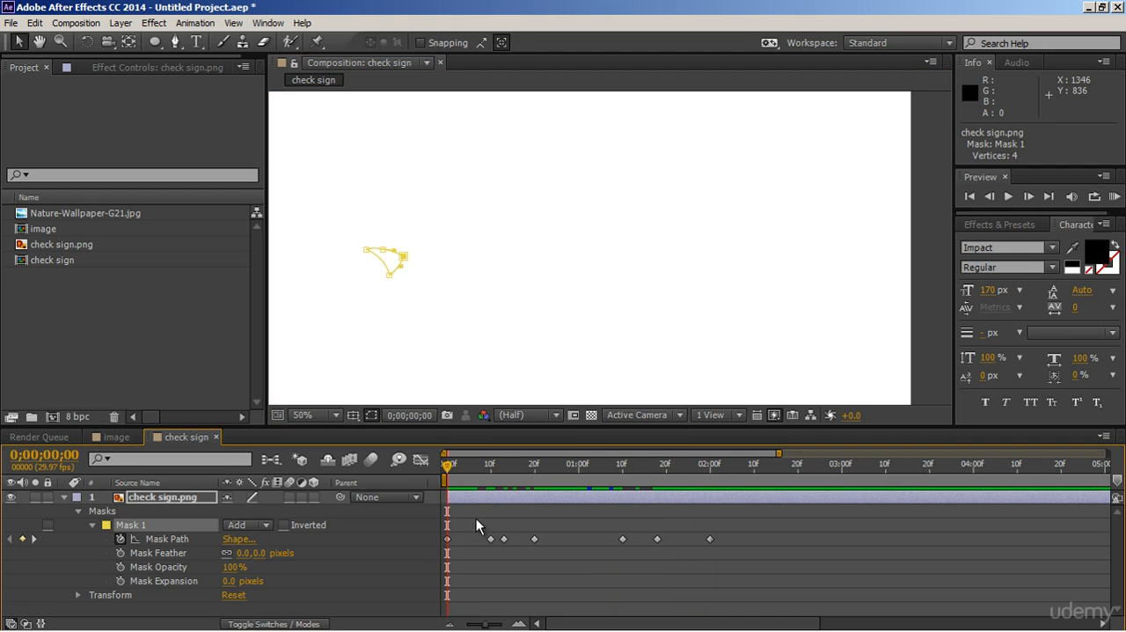
{"action": "key", "text": "space"}
{"action": "left_click_drag", "start_coordinate": [551, 327], "coordinate": [621, 277]}
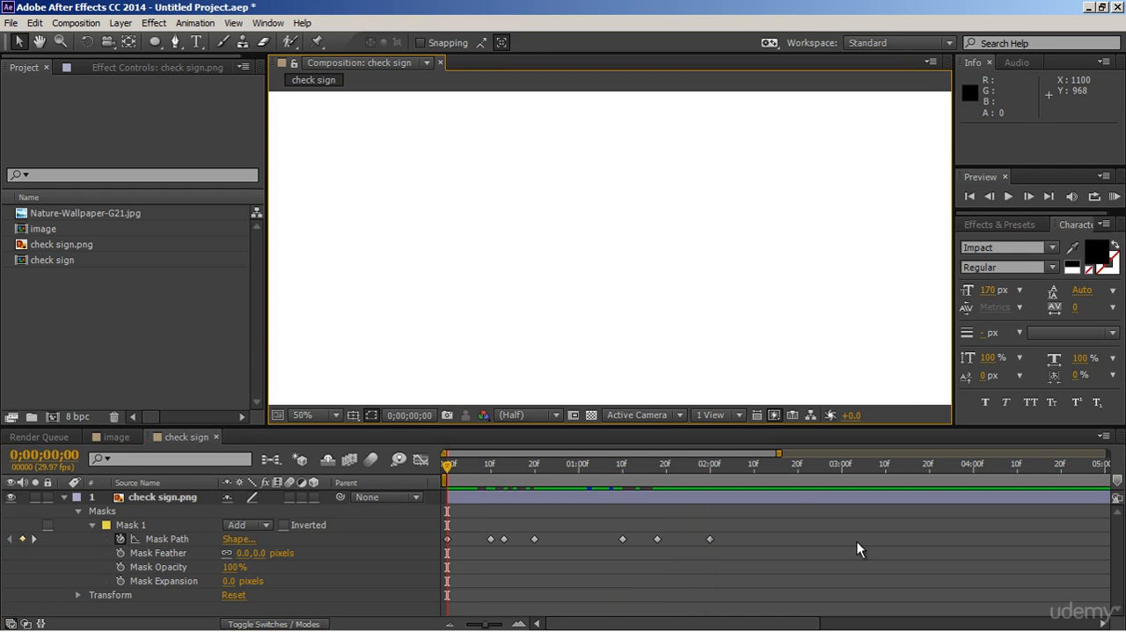
{"action": "key", "text": "space"}
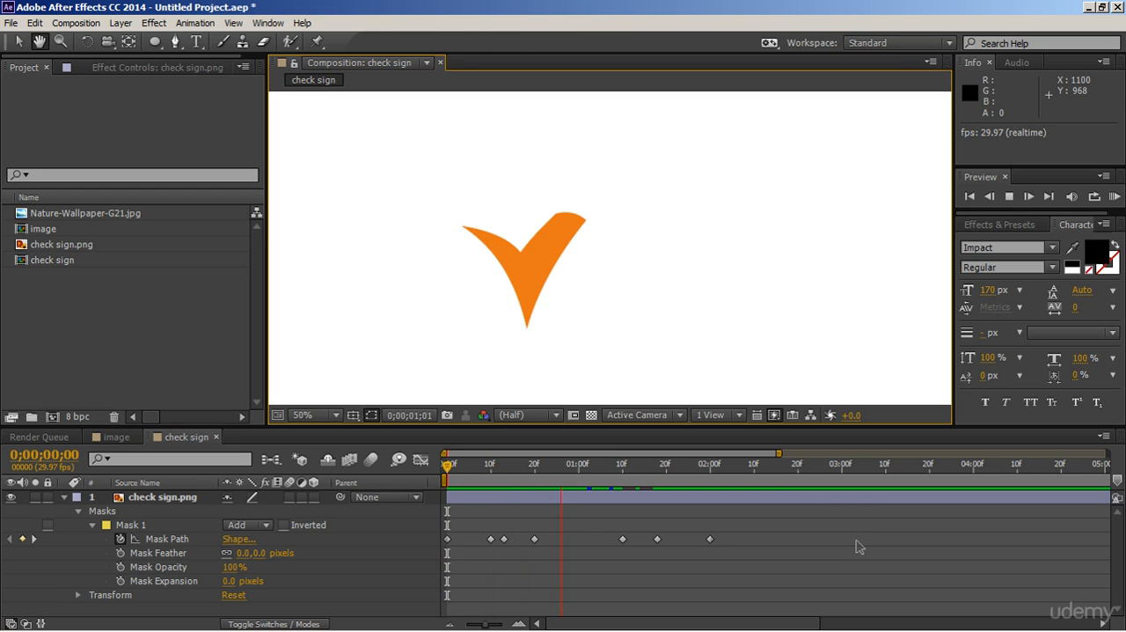
Select all Mask Path keyframes and compress them proportionally so the last one falls just before 1 second
{"action": "left_click_drag", "start_coordinate": [744, 534], "coordinate": [443, 546]}
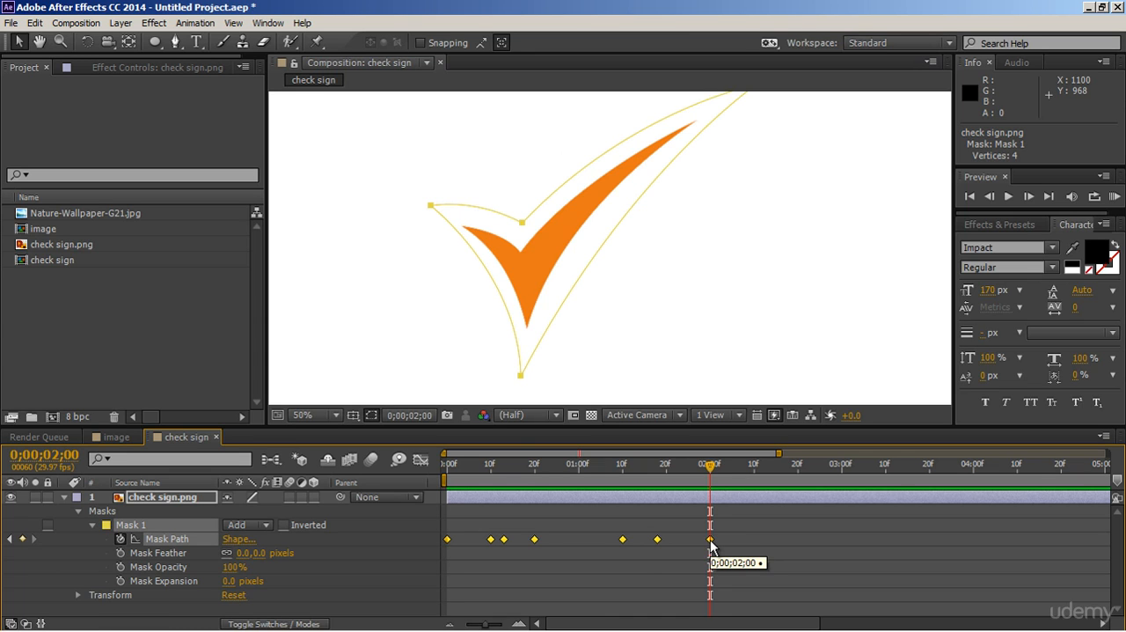
{"action": "left_click_drag", "start_coordinate": [711, 546], "coordinate": [574, 530]}
{"action": "left_click", "coordinate": [634, 521]}
Play the shortened check sign reveal from the first frame twice and inspect it at 0;00;00;06
{"action": "left_click_drag", "start_coordinate": [478, 472], "coordinate": [428, 474]}
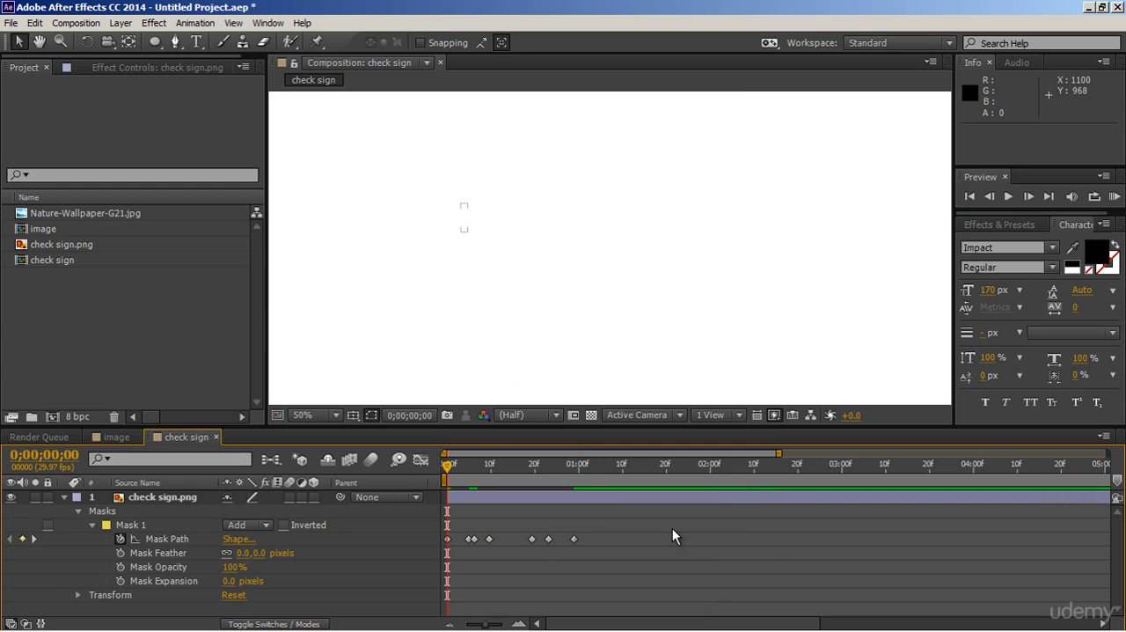
{"action": "key", "text": "space"}
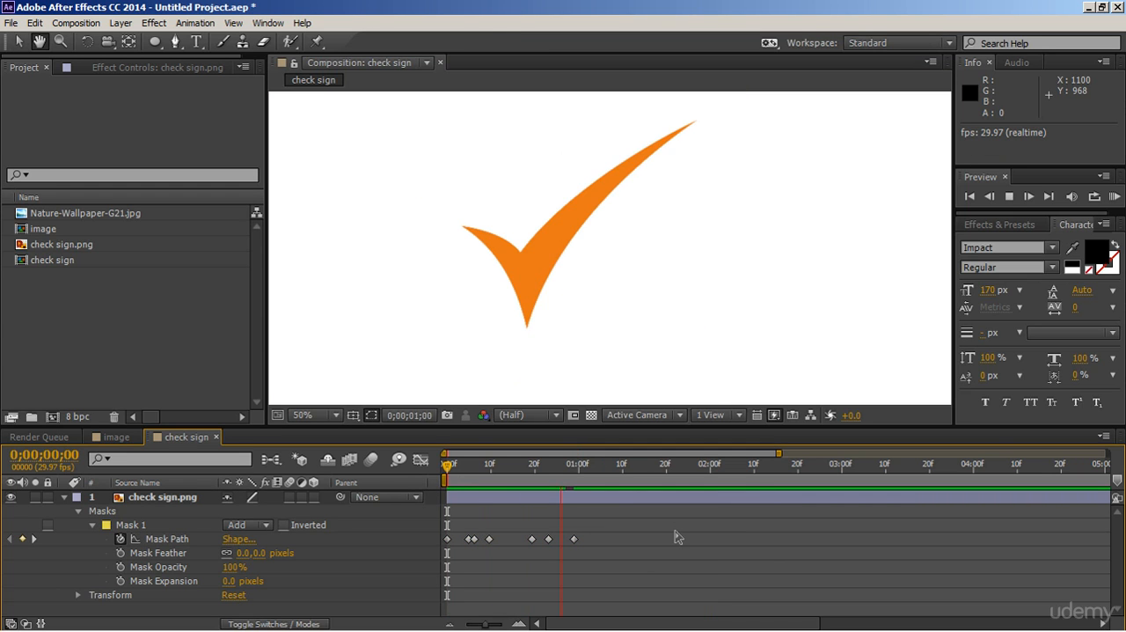
{"action": "left_click_drag", "start_coordinate": [466, 477], "coordinate": [431, 493]}
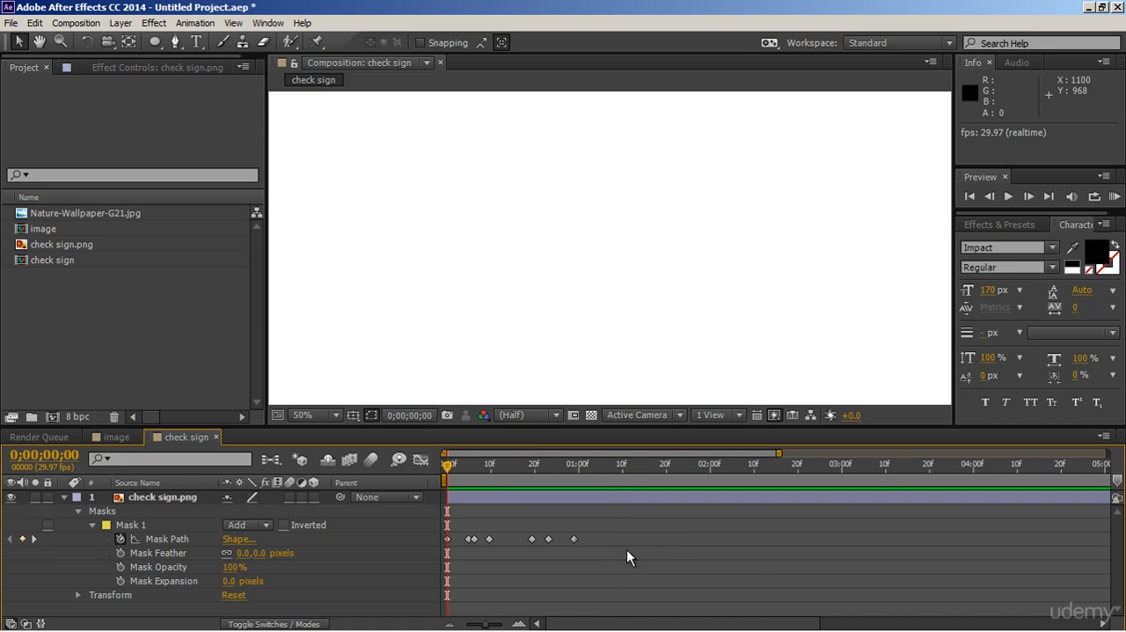
{"action": "key", "text": "space"}
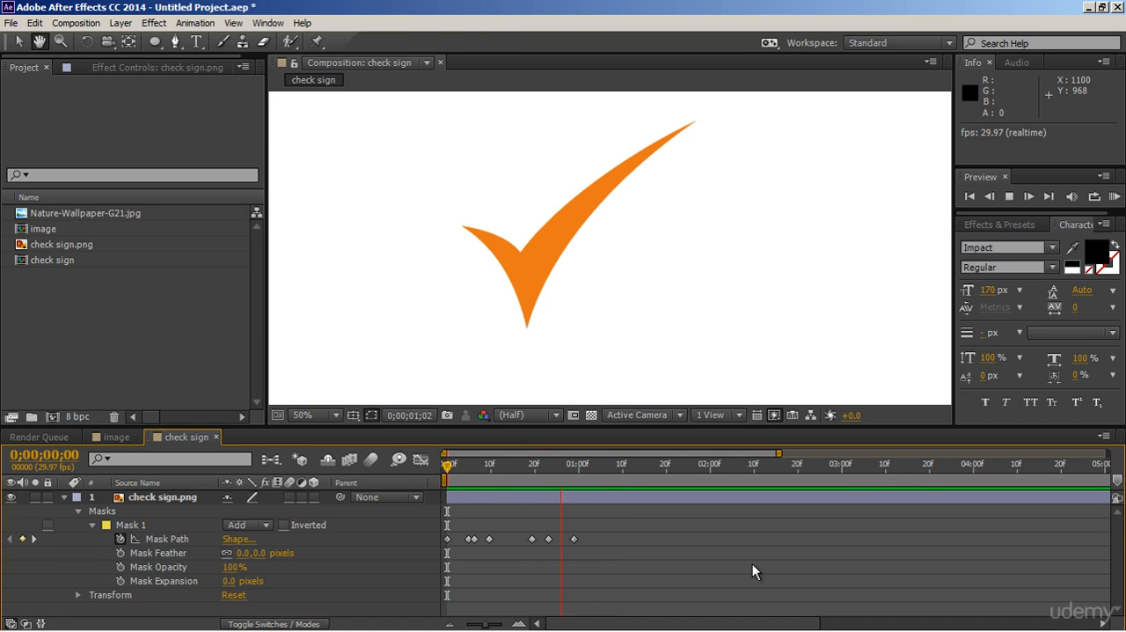
{"action": "left_click", "coordinate": [472, 479]}
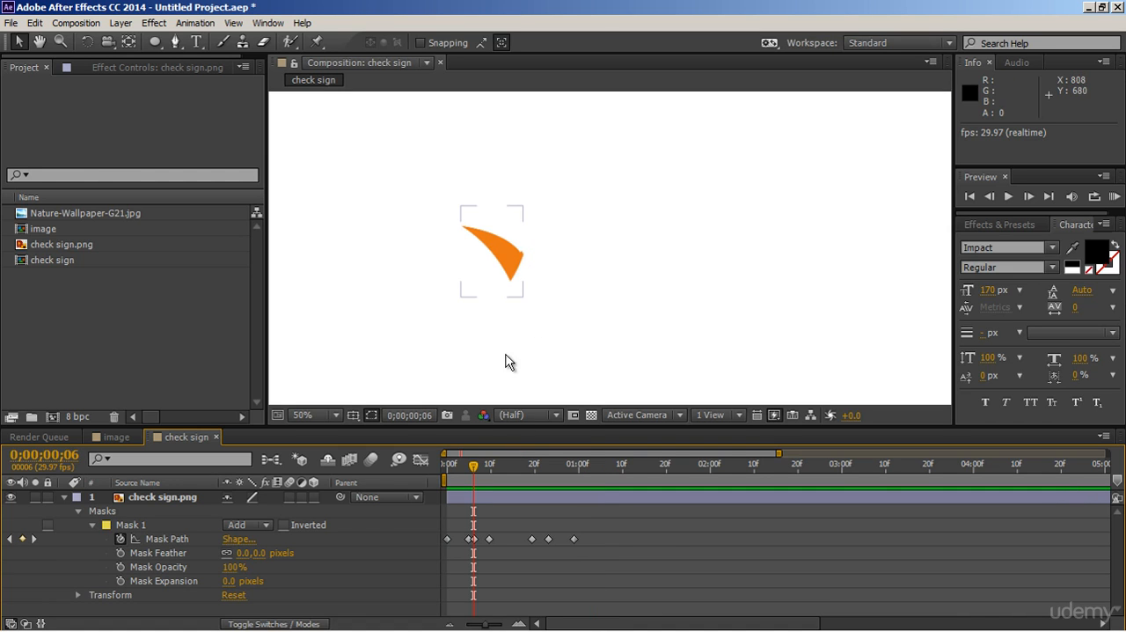